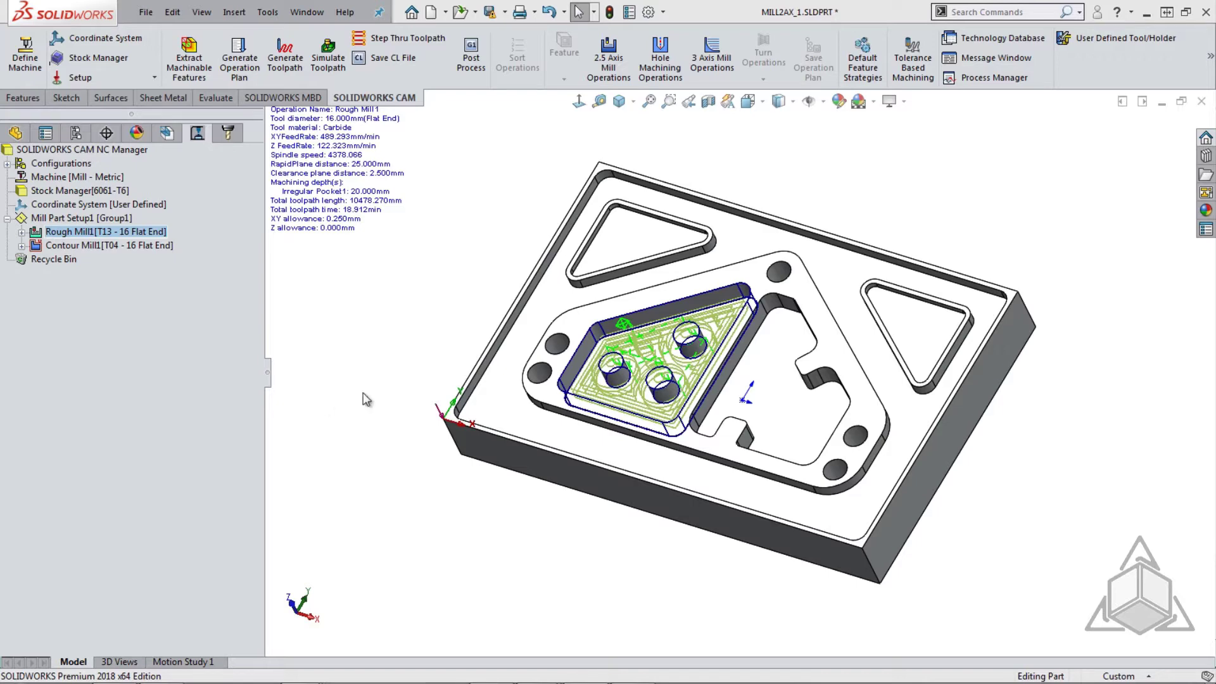
Change Rough Mill1's flat end tool cut diameter from 16mm to 25mm.
middle_click_drag(395, 298, 420, 298)
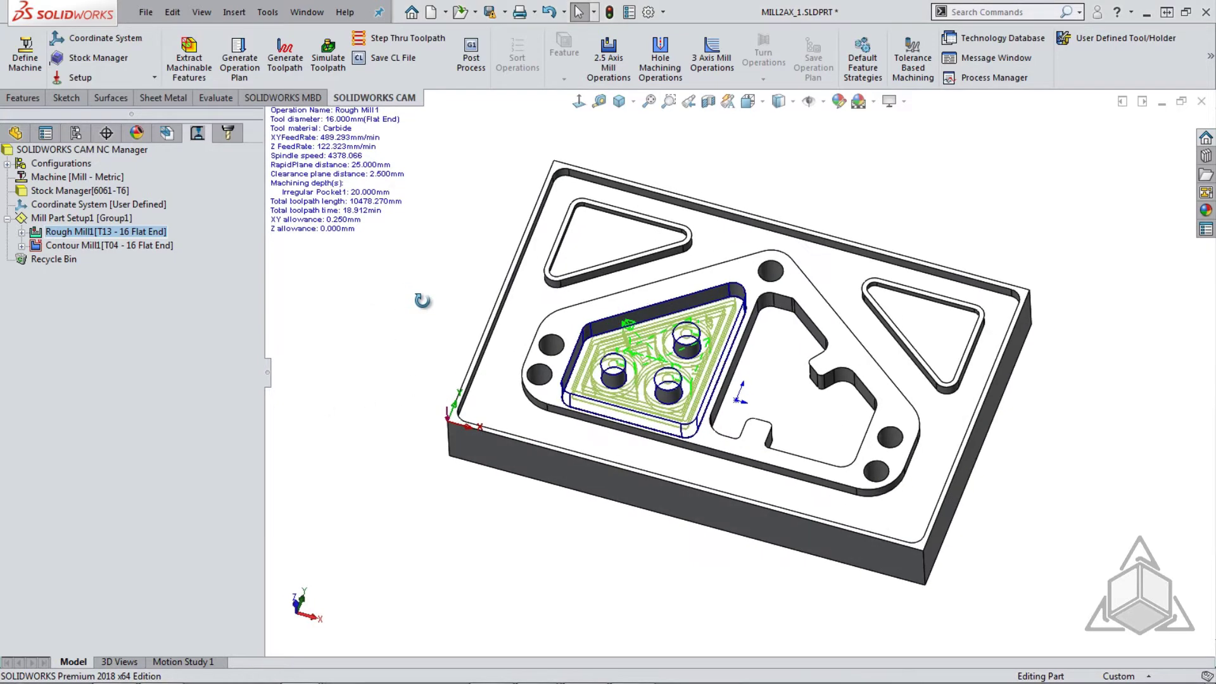
left_click(134, 233)
double_click(136, 235)
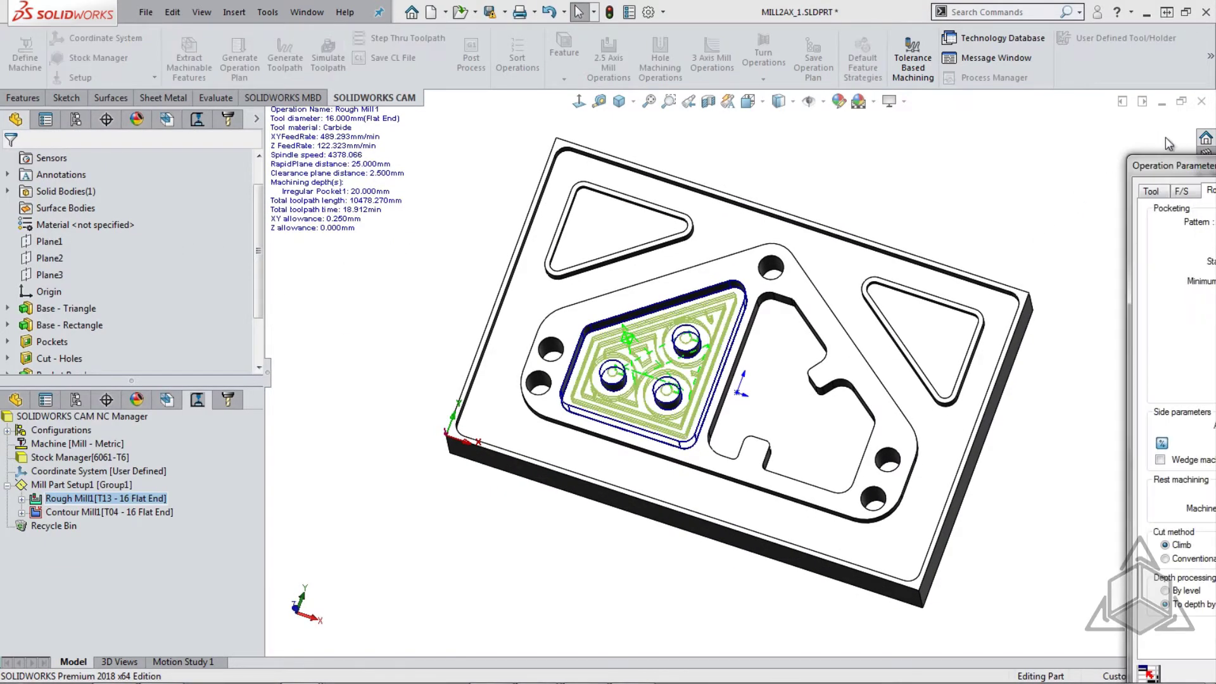
left_click(426, 118)
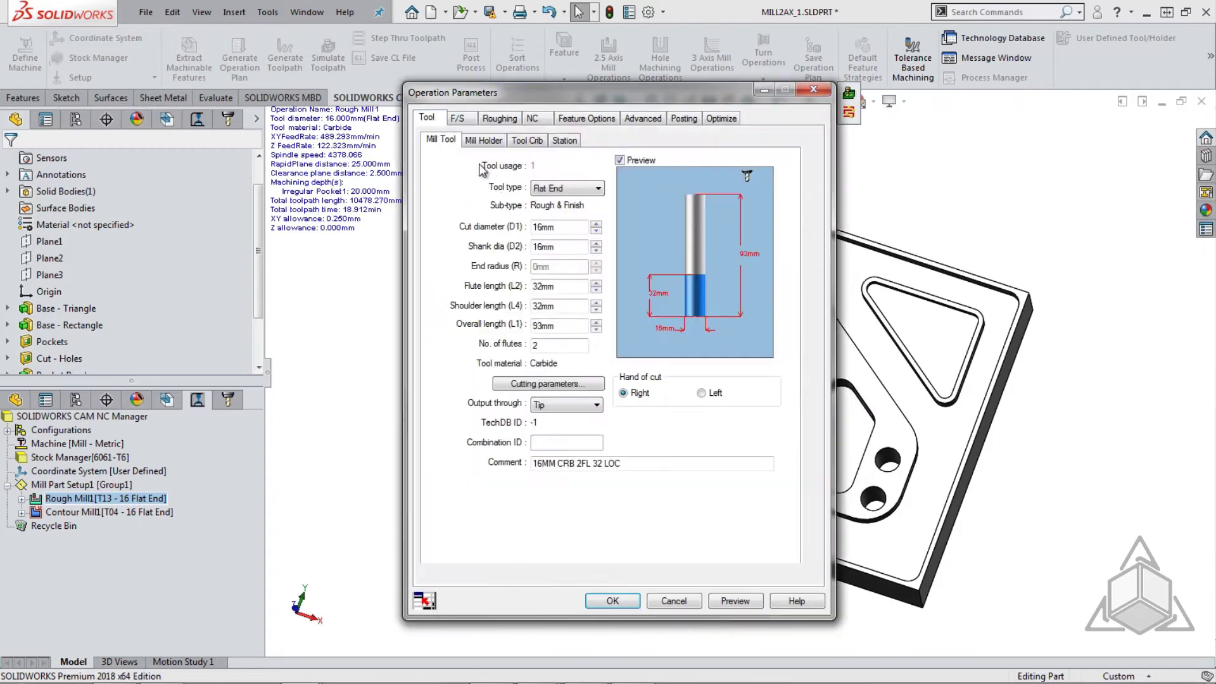
double_click(561, 227)
type("25")
key("Tab")
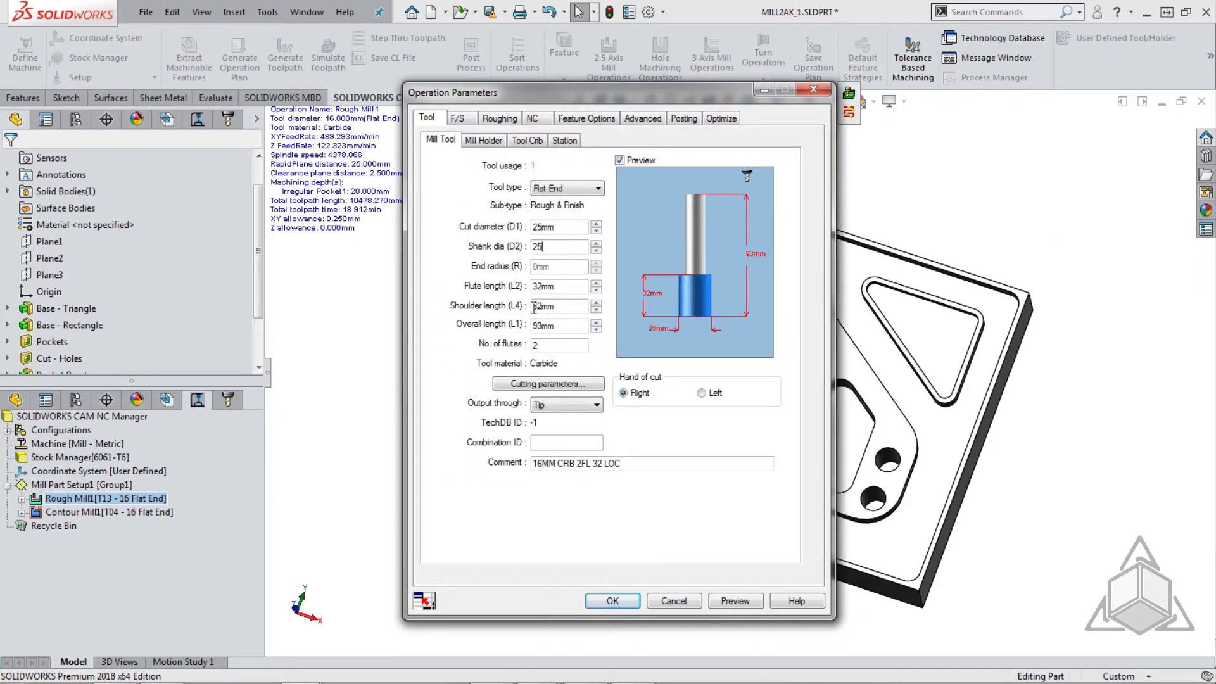
left_click(612, 600)
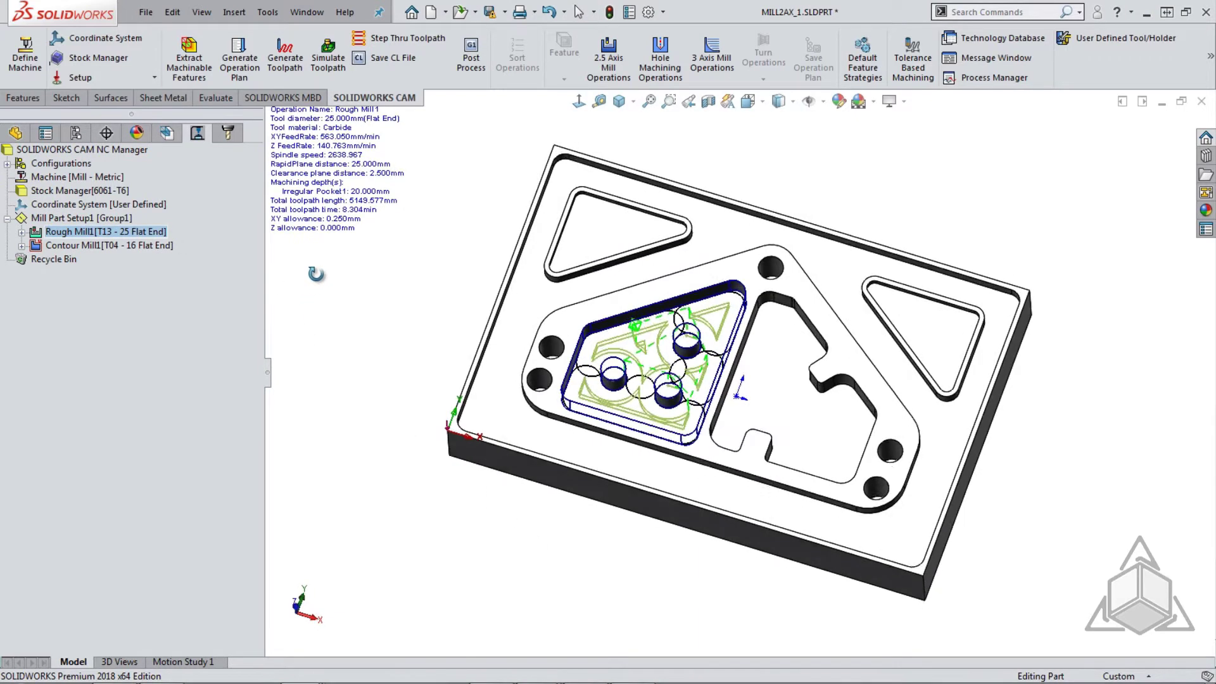
Add a 2.5 axis Rough Mill on Irregular Pocket1 using the T04 16mm flat end tool.
left_click(101, 218)
right_click(102, 218)
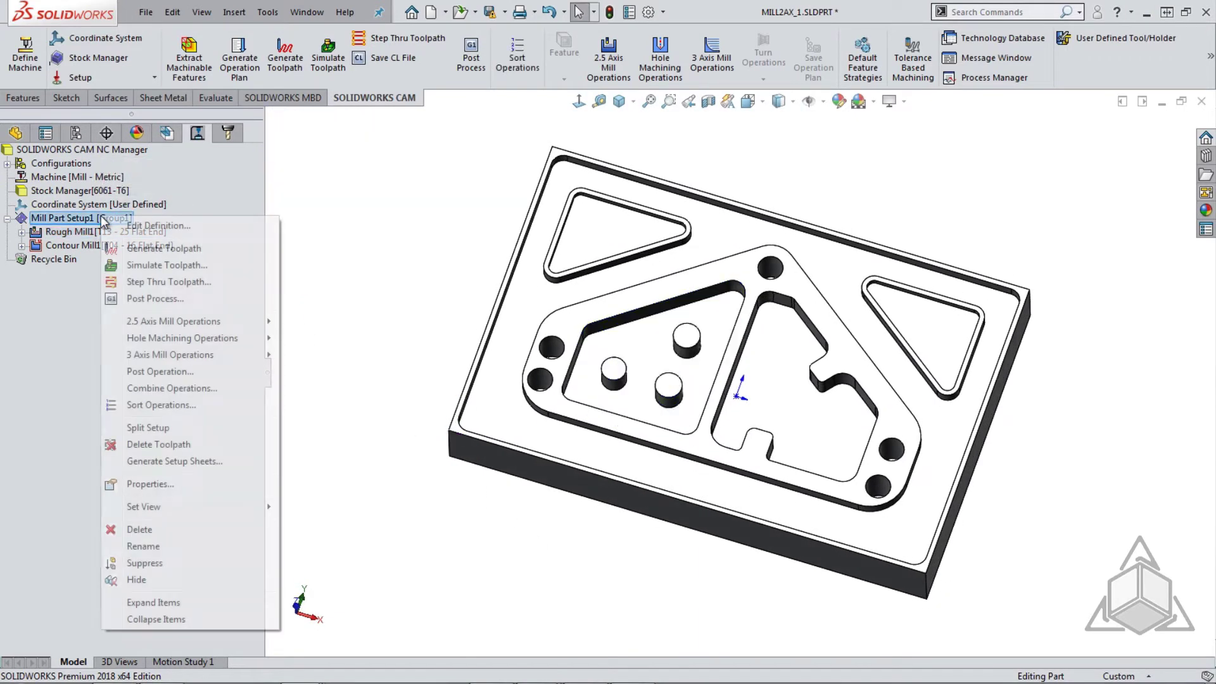
mouse_move(198, 326)
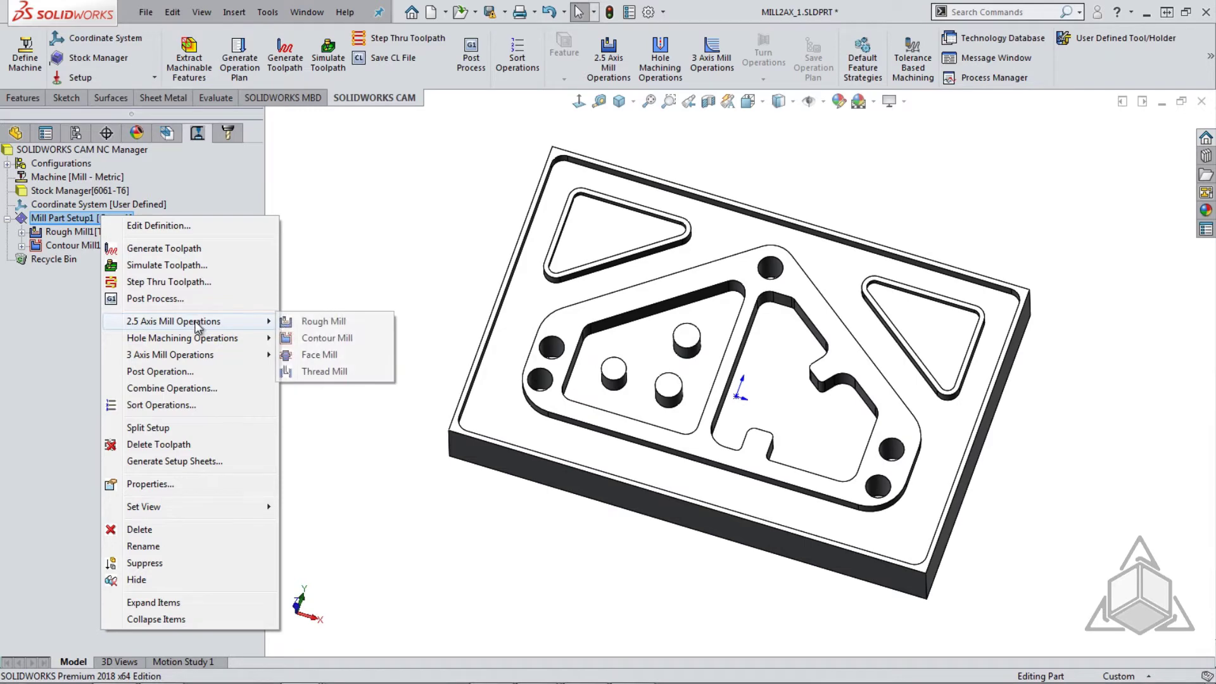
left_click(302, 324)
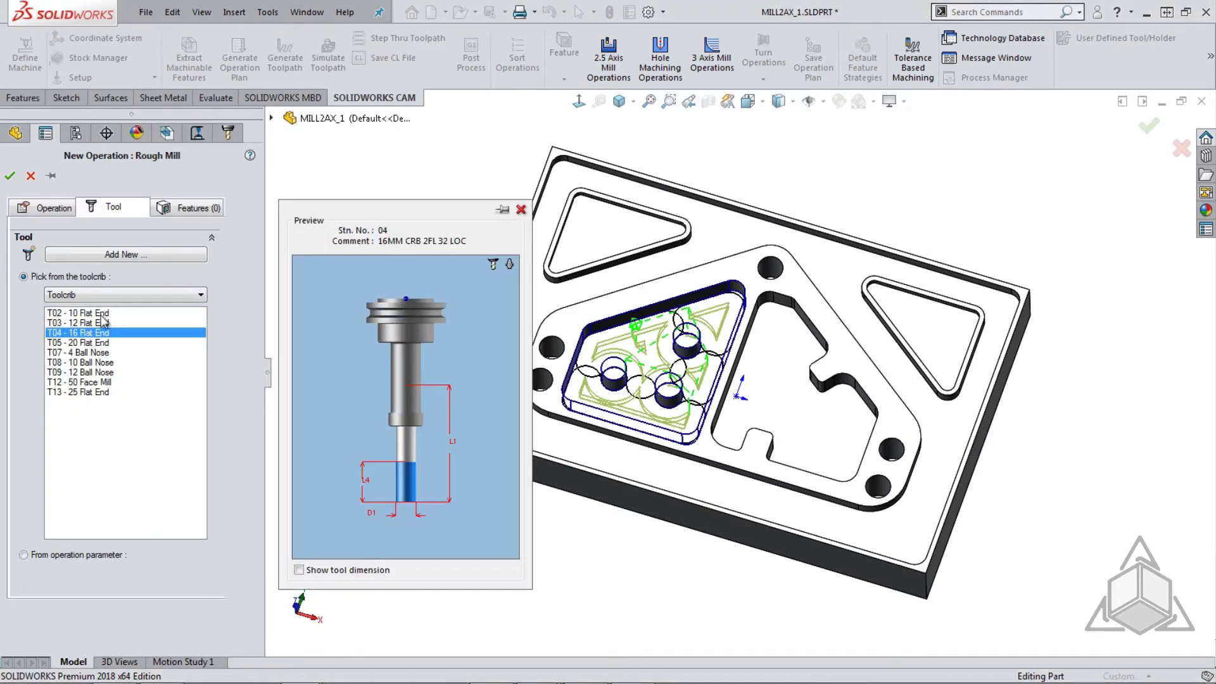
left_click(192, 209)
left_click(80, 394)
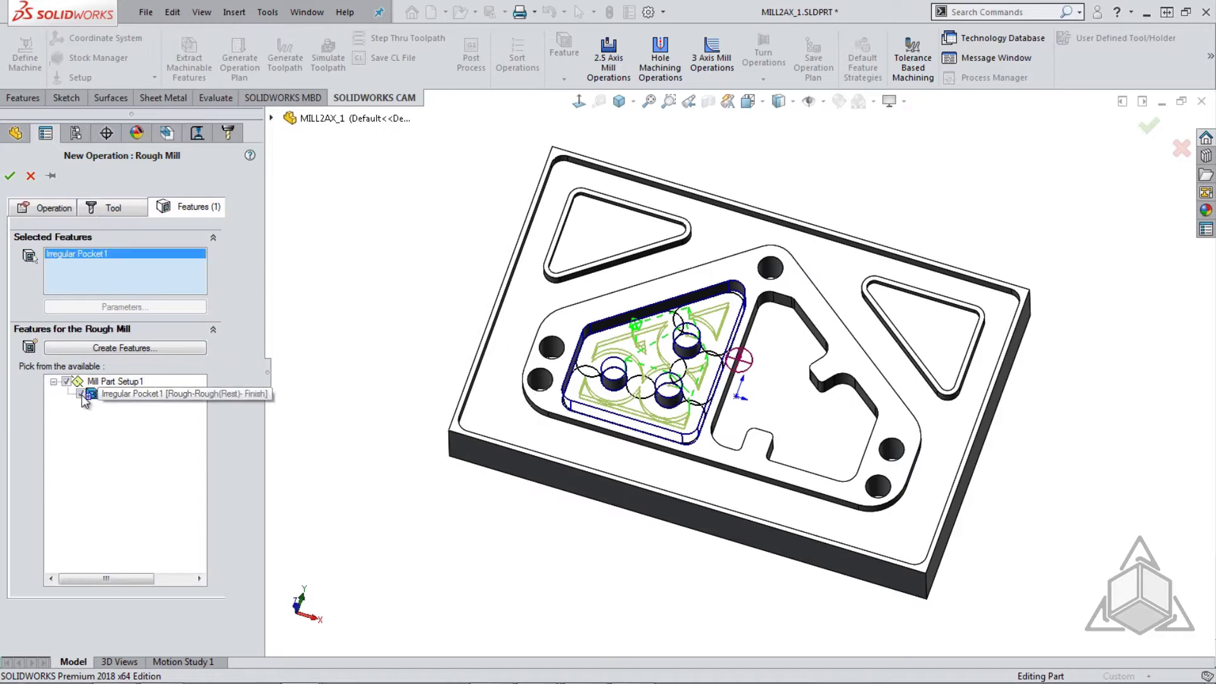
left_click(10, 177)
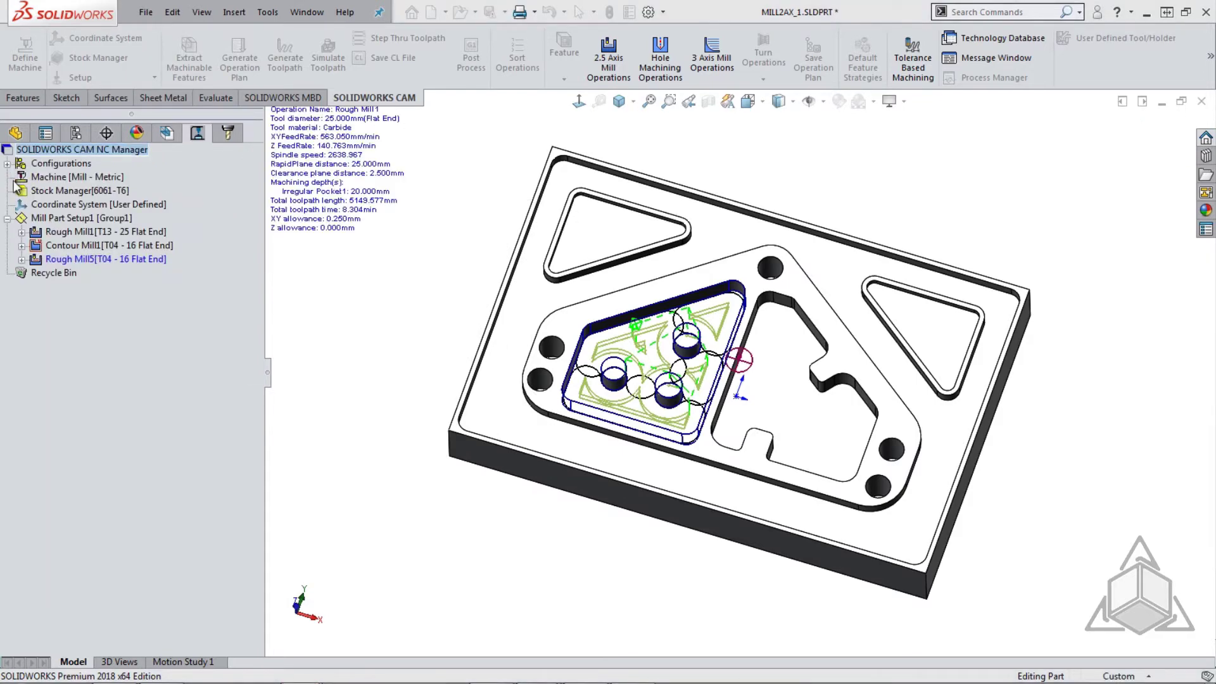
Set Rough Mill5's rest machining source to Previous Leftover on the Roughing tab.
left_click_drag(511, 98, 476, 92)
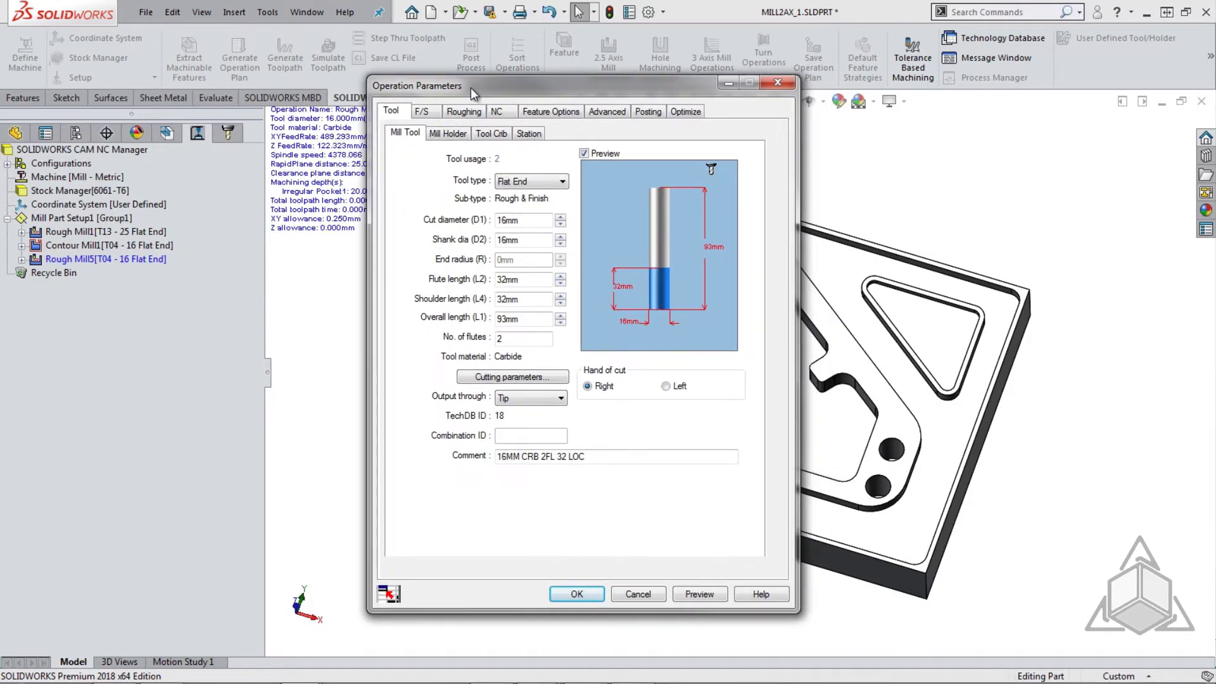
left_click(461, 111)
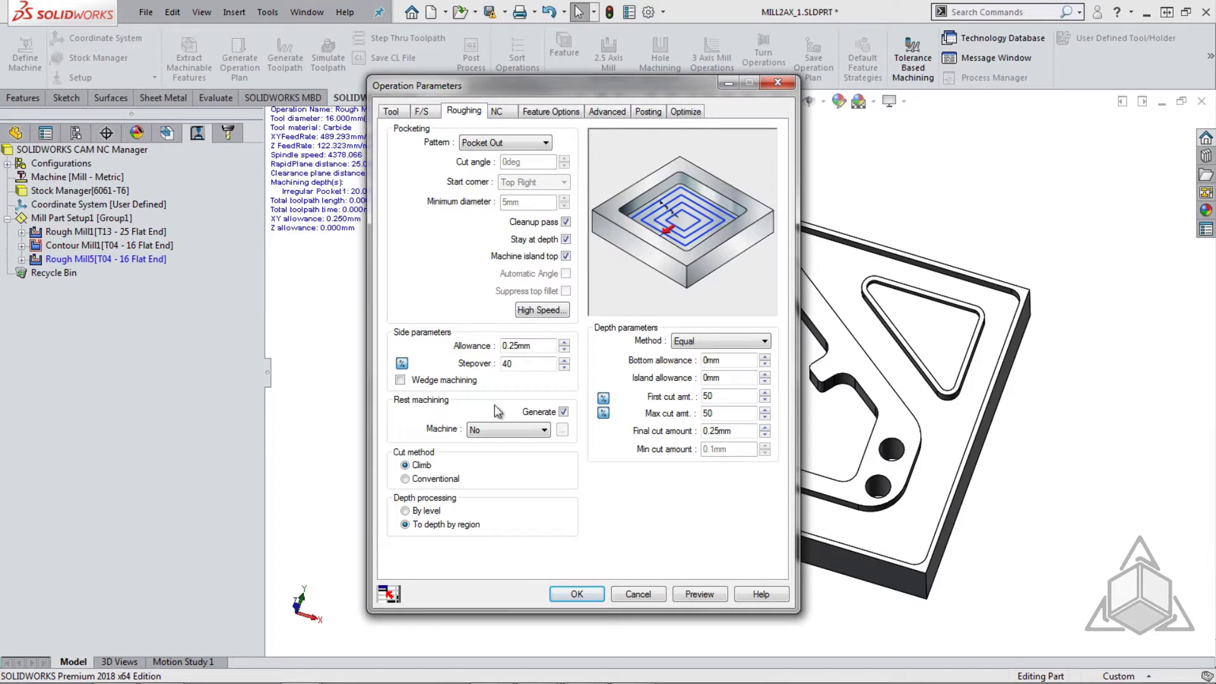
left_click(542, 431)
left_click(518, 480)
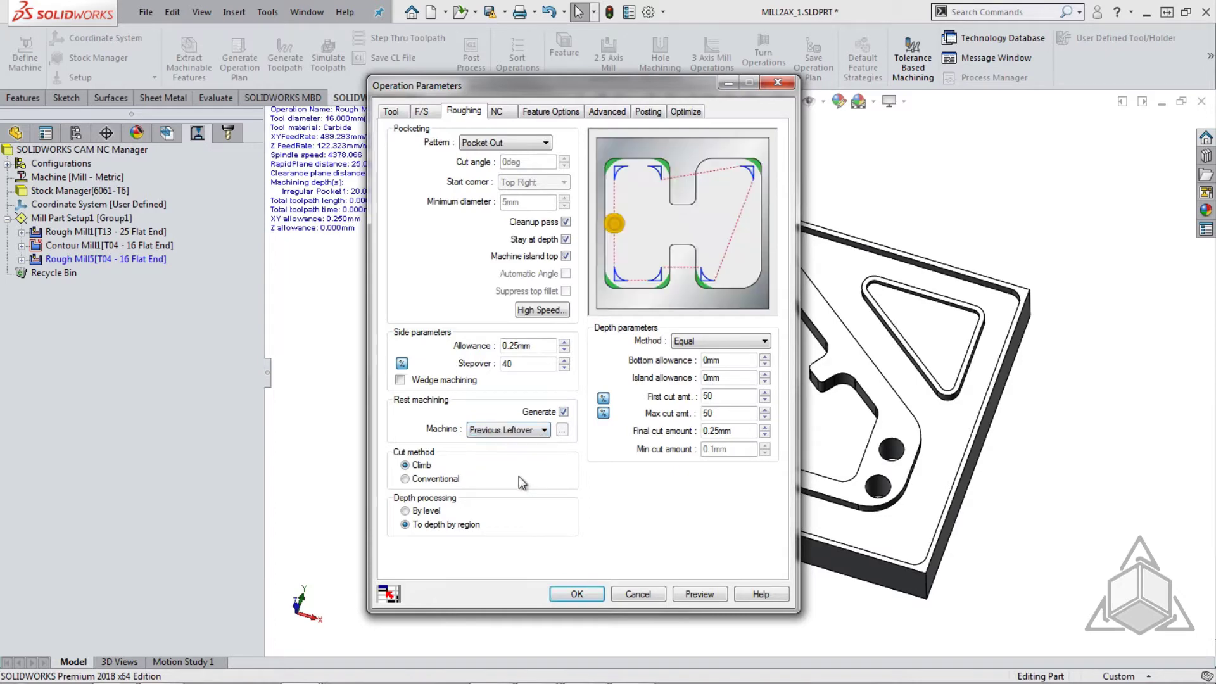
left_click(577, 594)
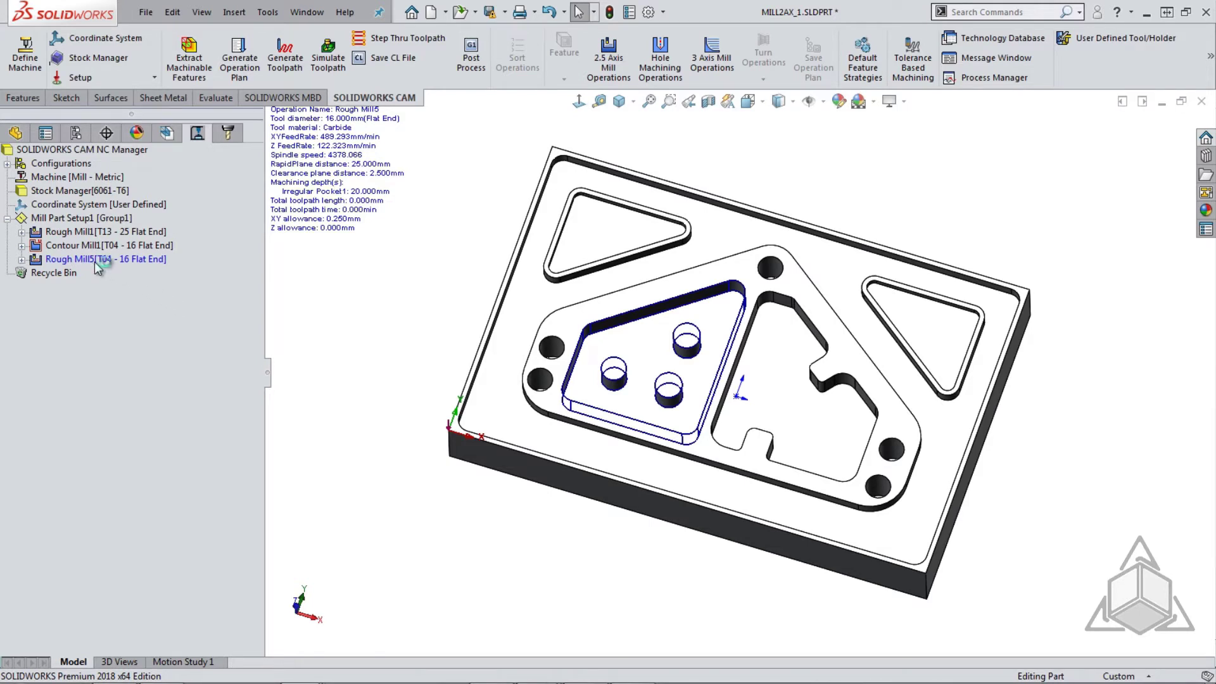
Move Rough Mill5 above Contour Mill1, generate its toolpath and inspect the pocket corners.
left_click_drag(94, 261, 98, 239)
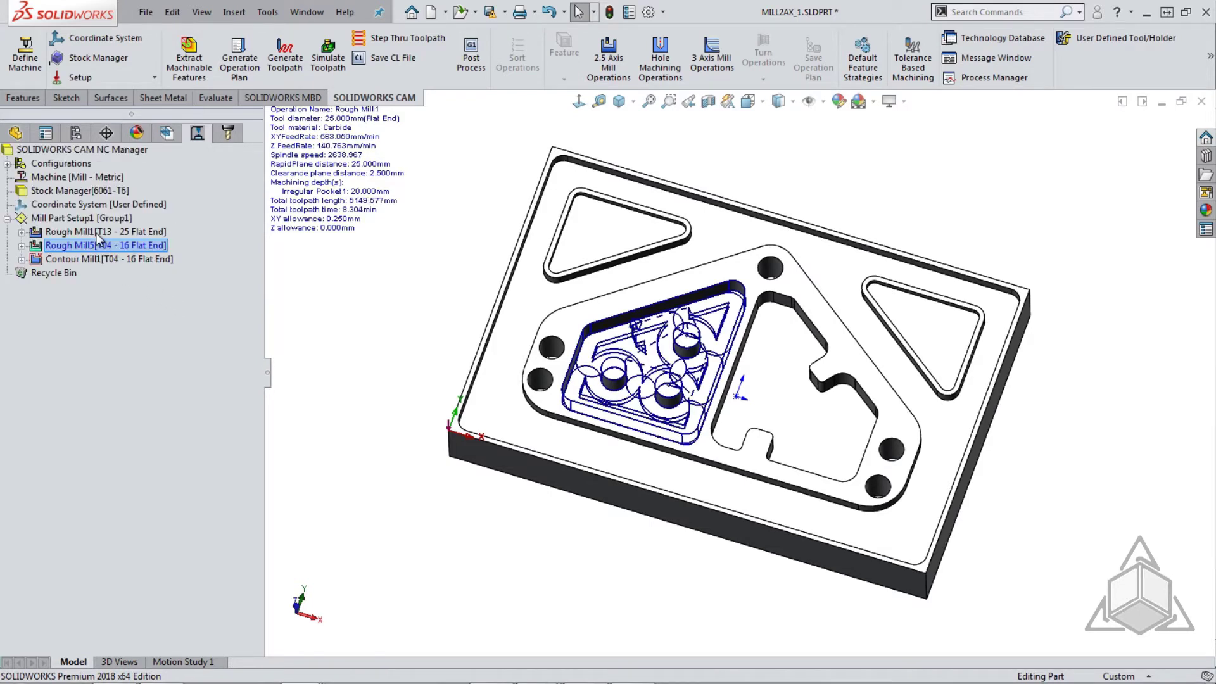
right_click(94, 249)
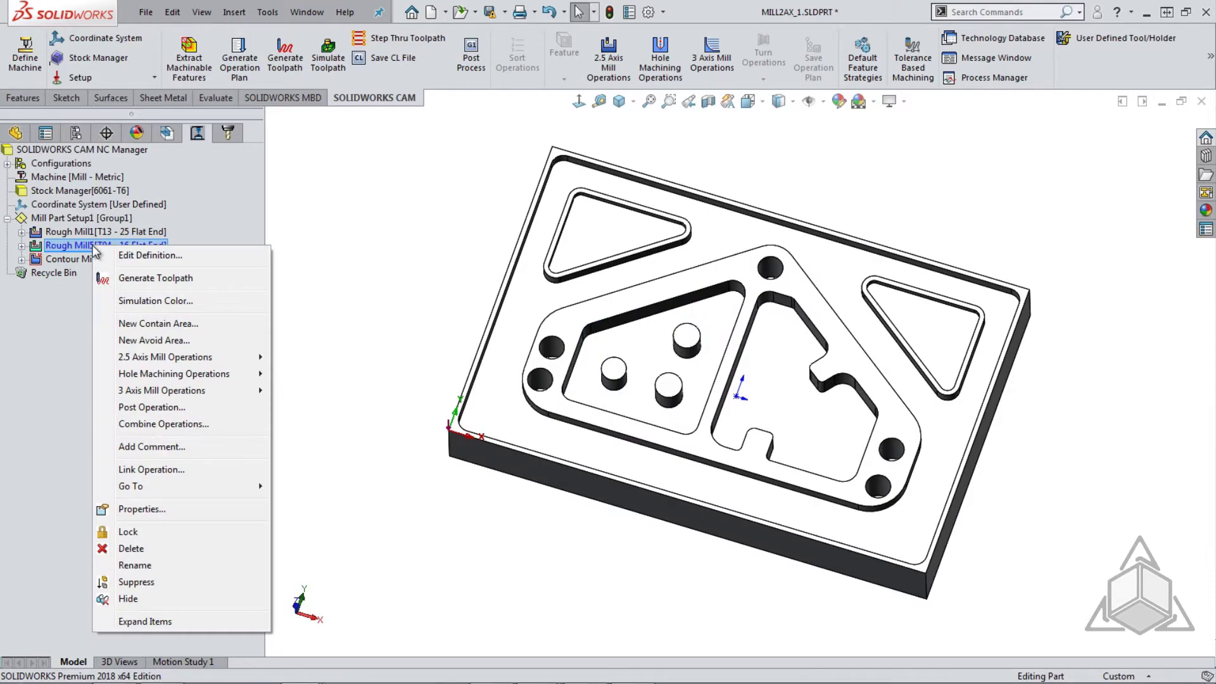
left_click(142, 280)
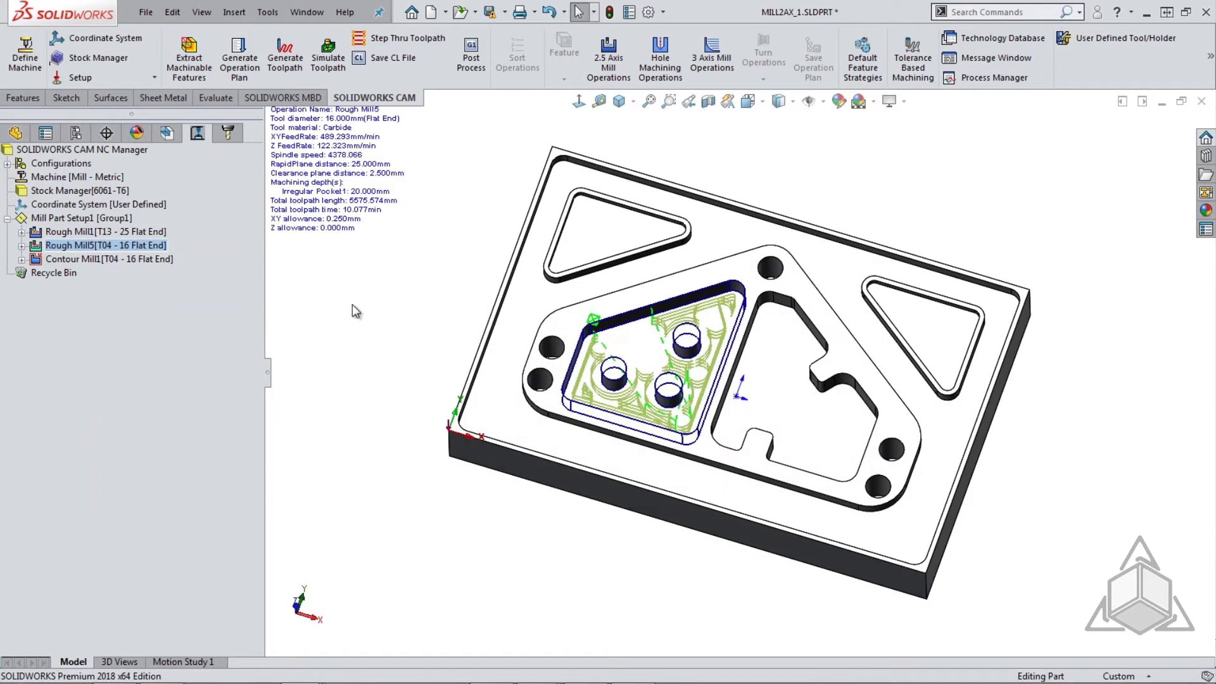
scroll(728, 379, "down", 5)
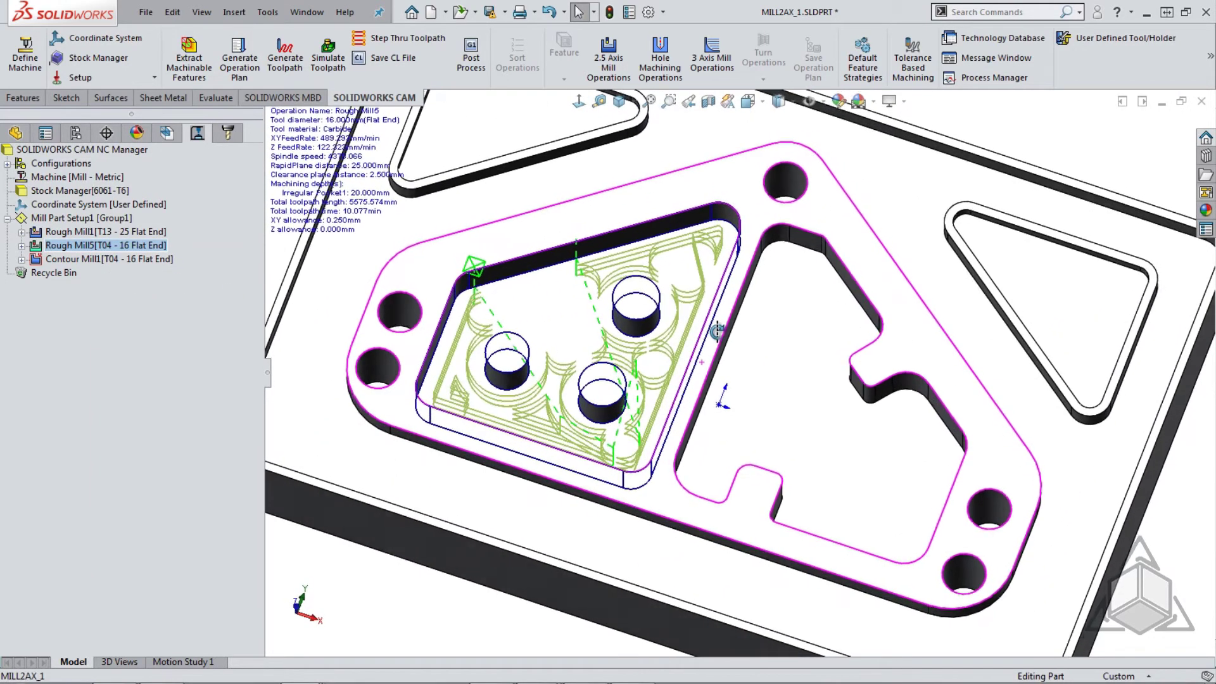
middle_click_drag(716, 330, 656, 384)
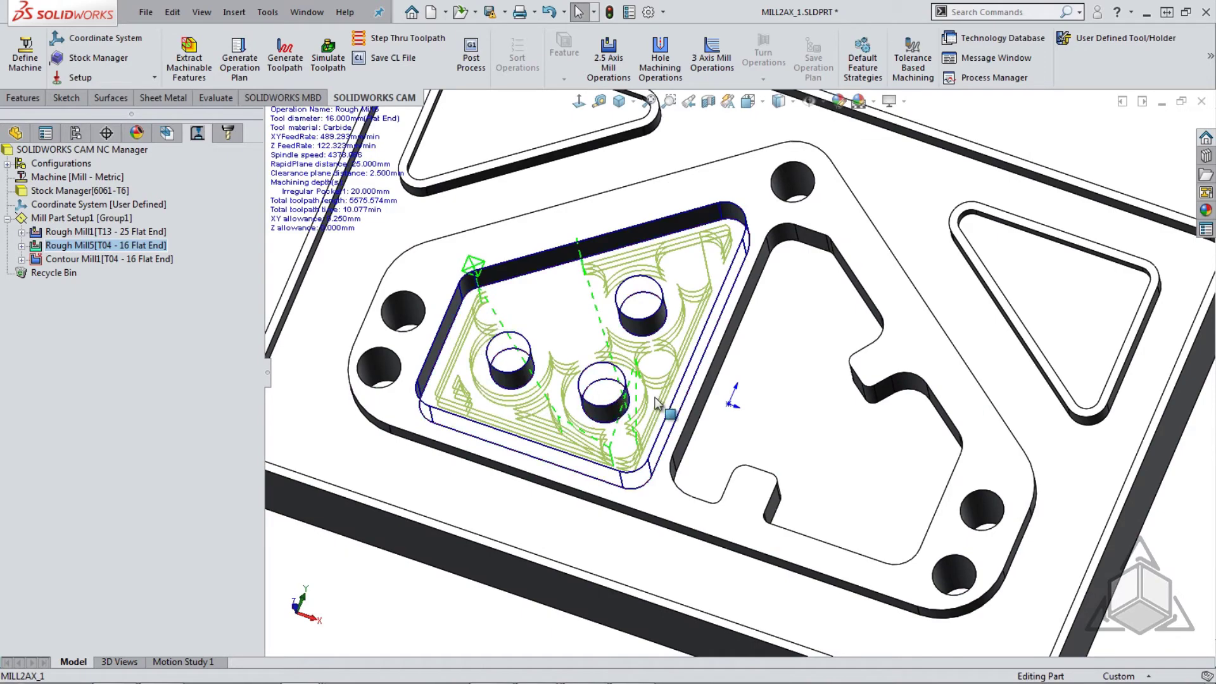
middle_click_drag(722, 291, 359, 180)
Play the toolpath simulation at maximum speed.
left_click(328, 55)
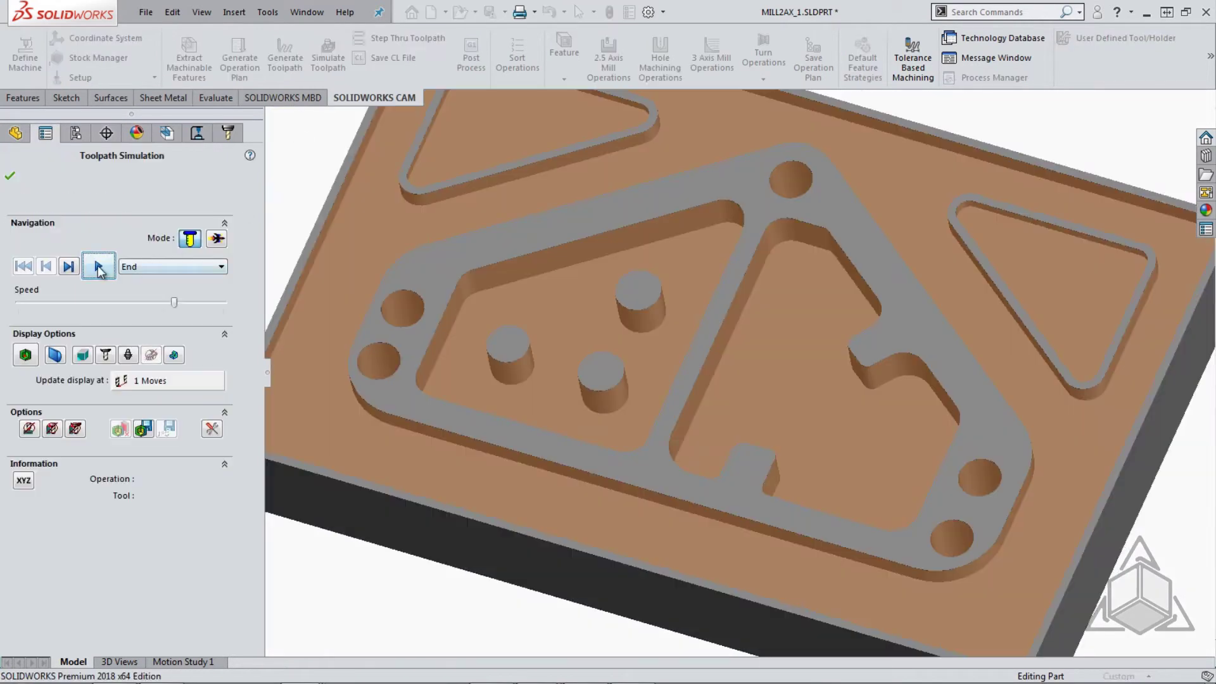
left_click(98, 266)
left_click(226, 302)
left_click(226, 302)
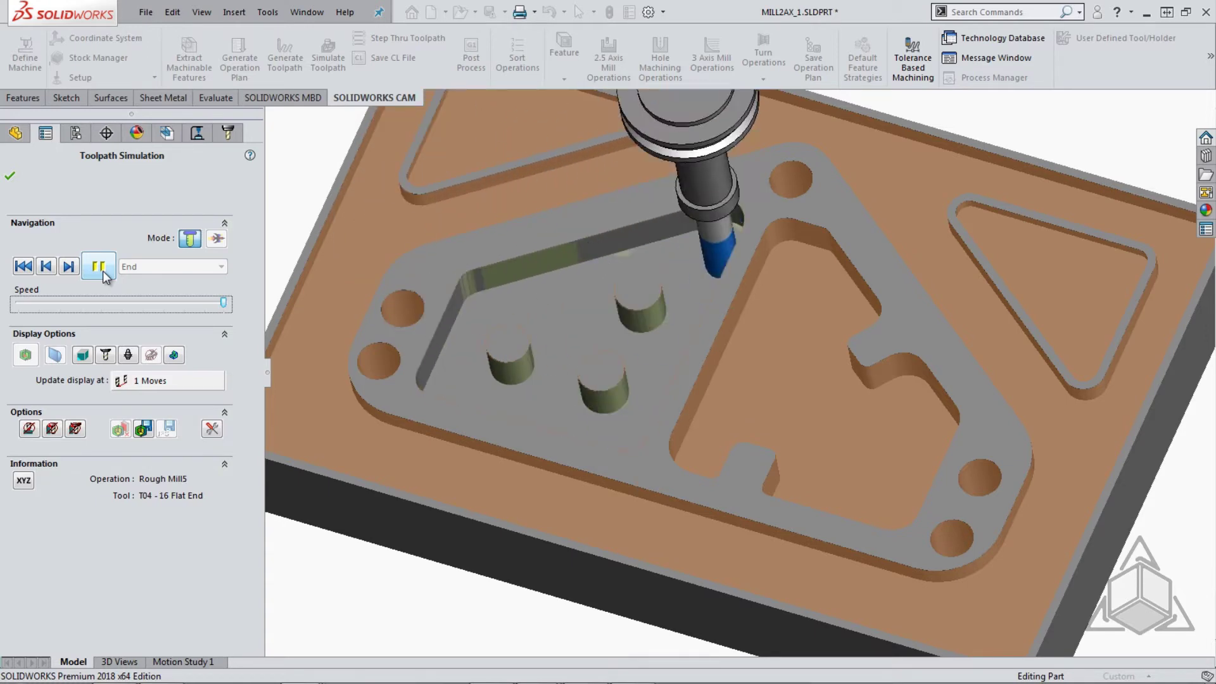
Close the simulation and save Irregular Pocket1's operation plan as new strategy Rough-Rest-Finish.
left_click(10, 175)
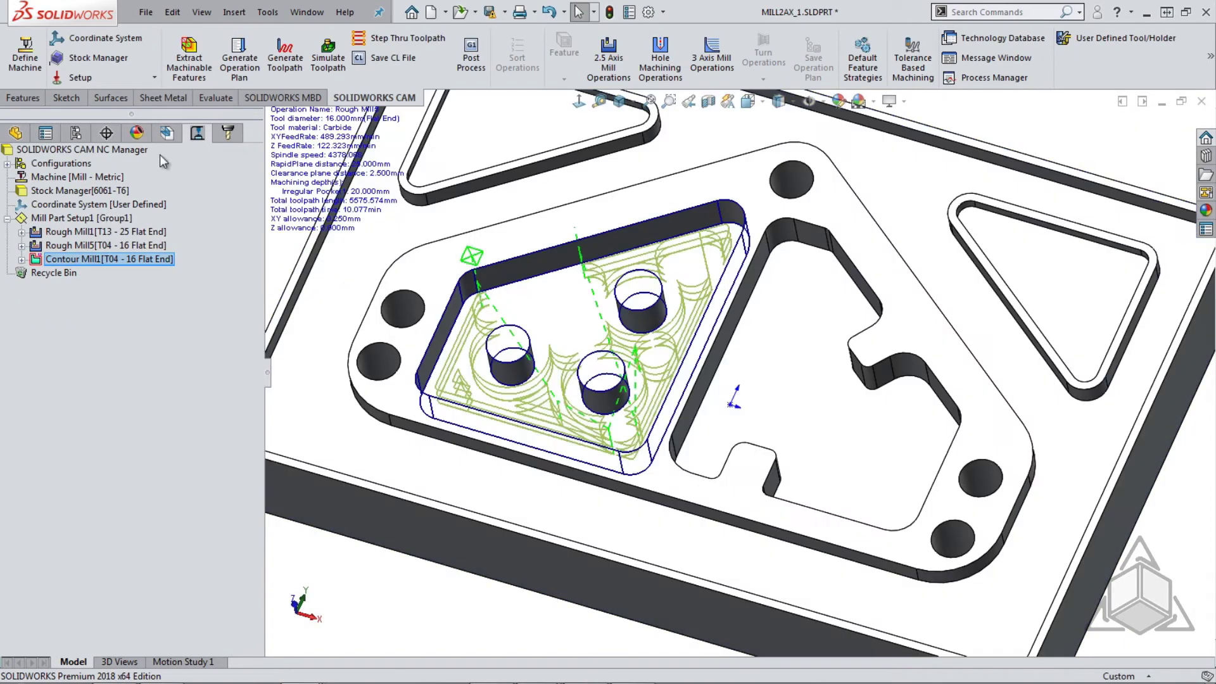
left_click(166, 132)
right_click(109, 232)
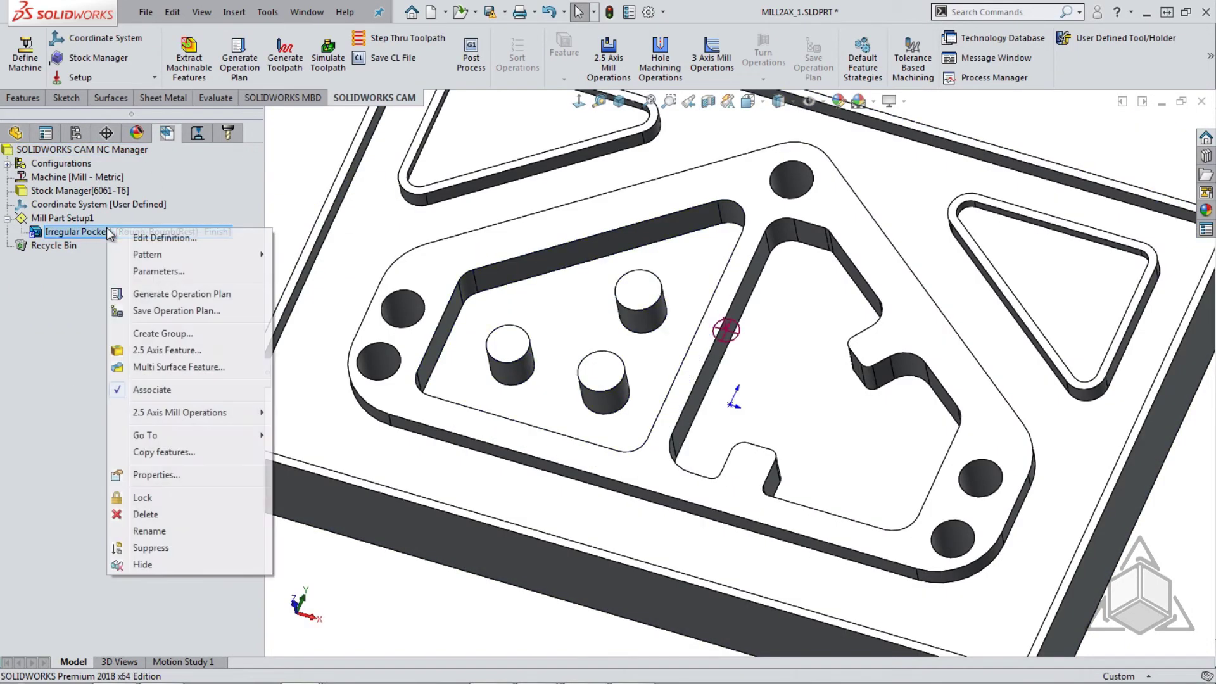
left_click(166, 311)
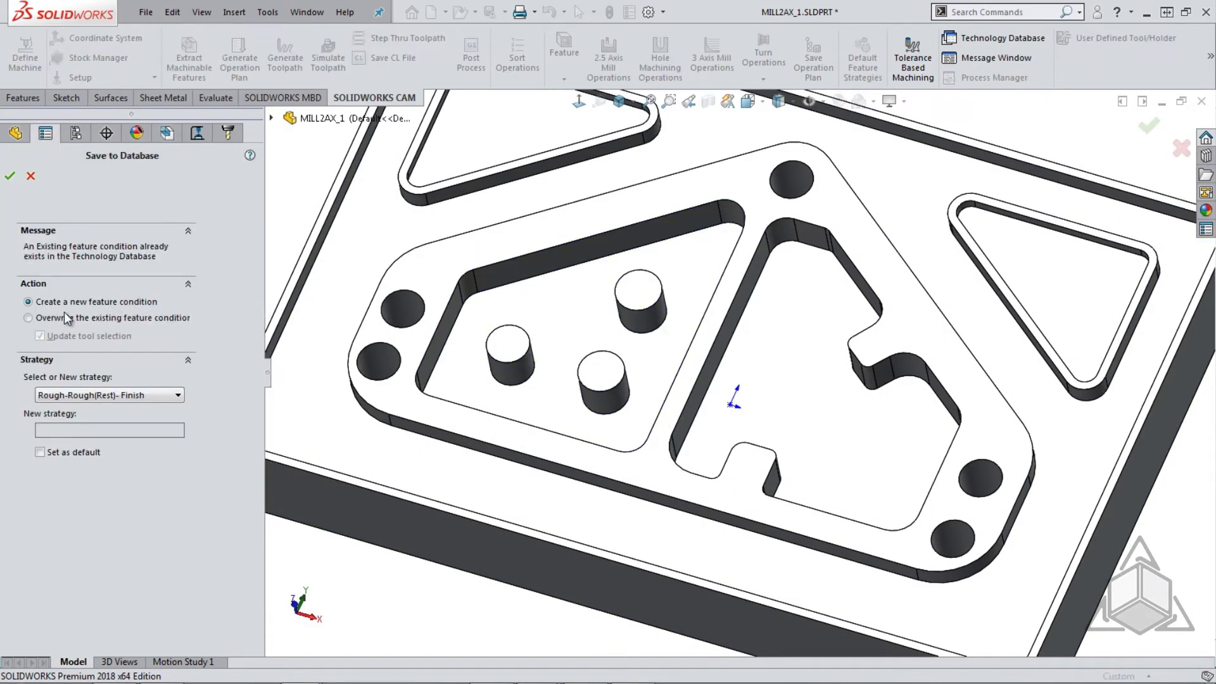
left_click(71, 394)
left_click(50, 478)
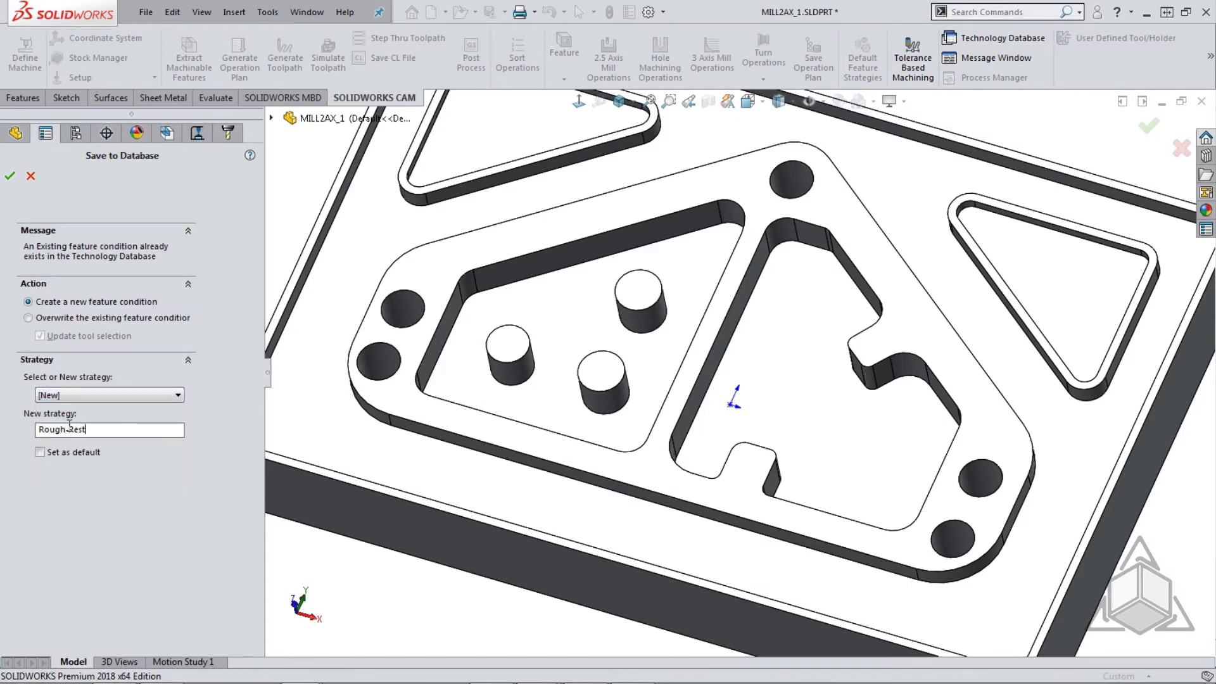
left_click(10, 176)
left_click(312, 286)
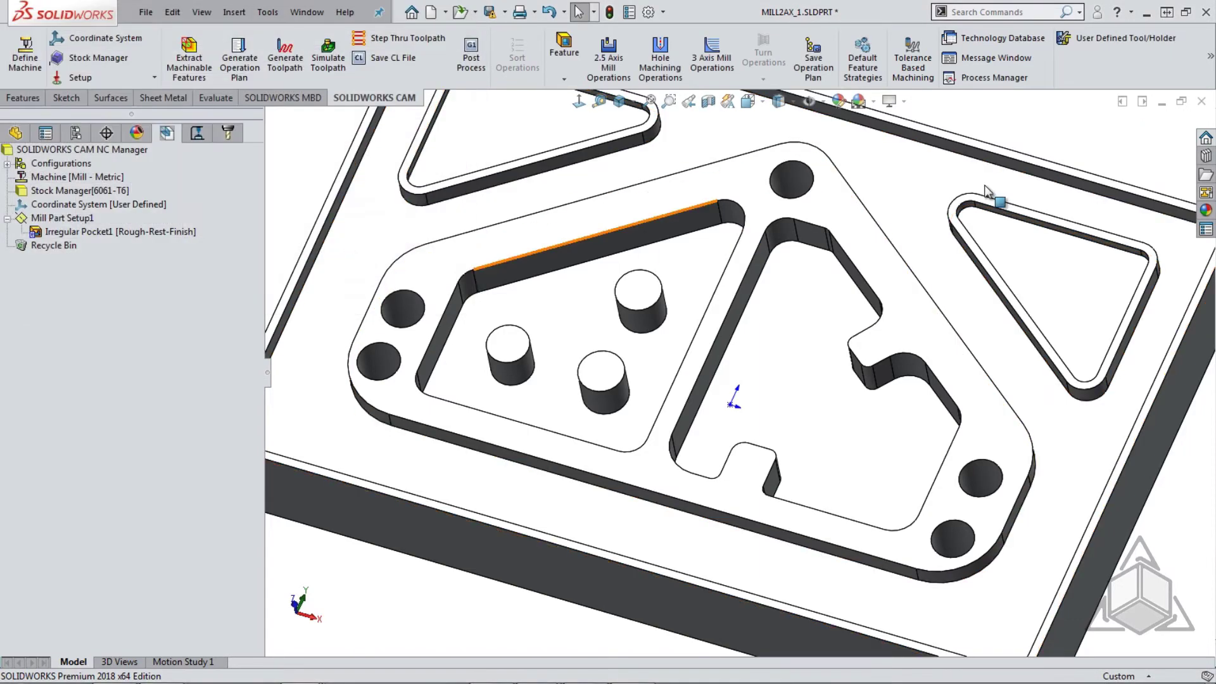
Reopen MILL2AX_1 without saving and define a mill setup on its top face.
left_click(1201, 101)
left_click(500, 442)
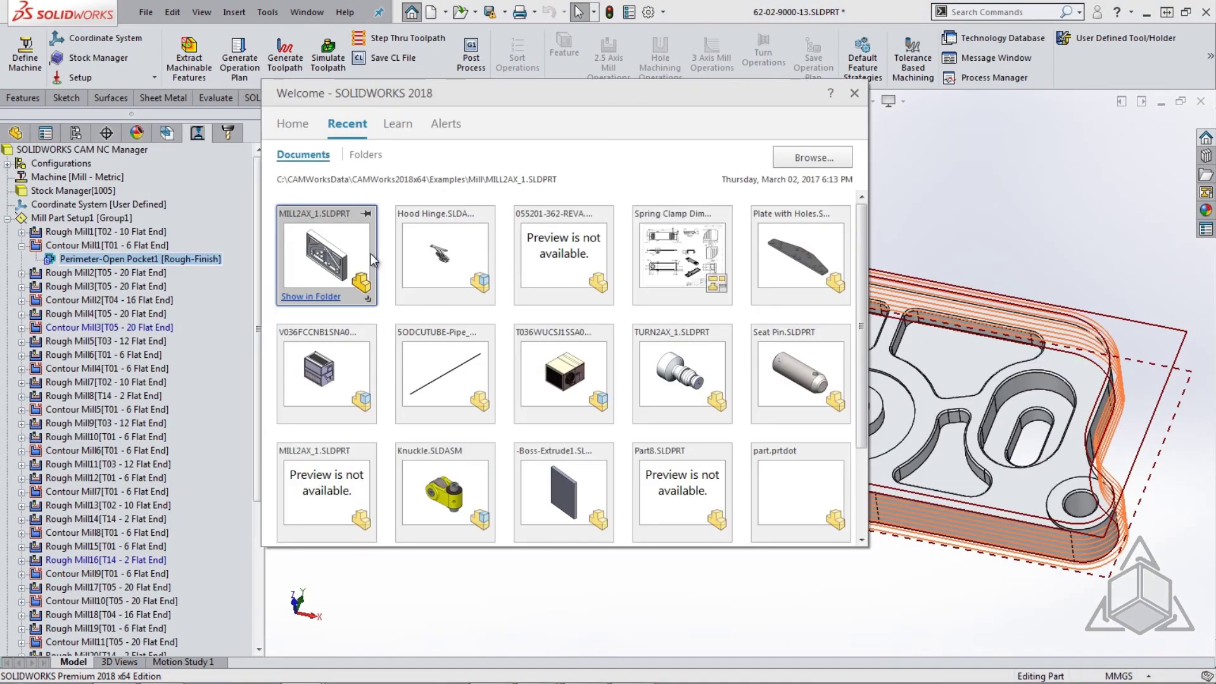
left_click(370, 254)
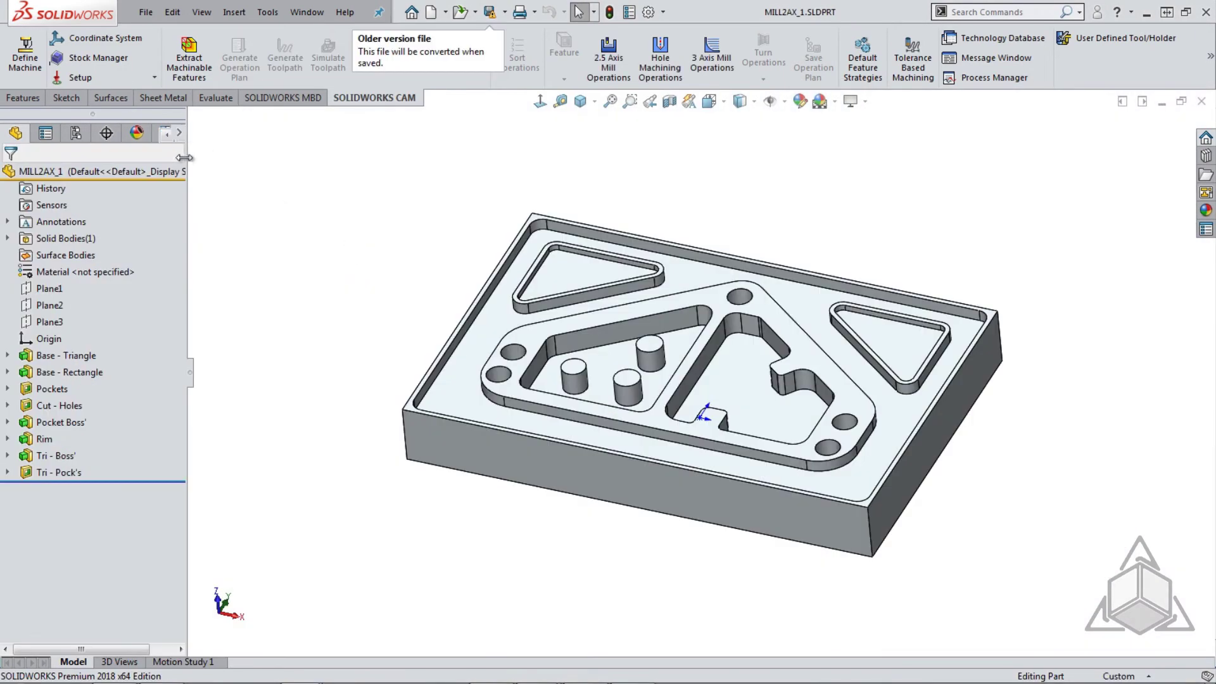
double_click(100, 205)
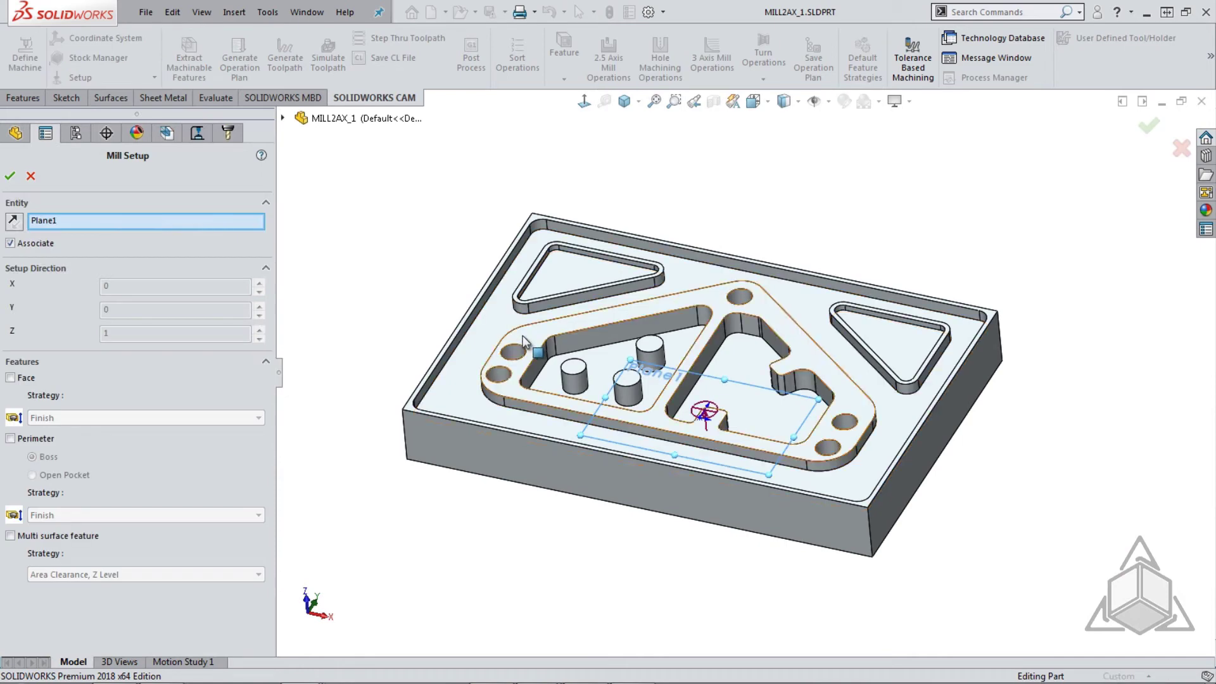
left_click(14, 172)
Add an Irregular Pocket feature on the island pocket floor: Upto Face, Rough-Rest-Finish, auto-detected islands.
right_click(67, 217)
left_click(129, 334)
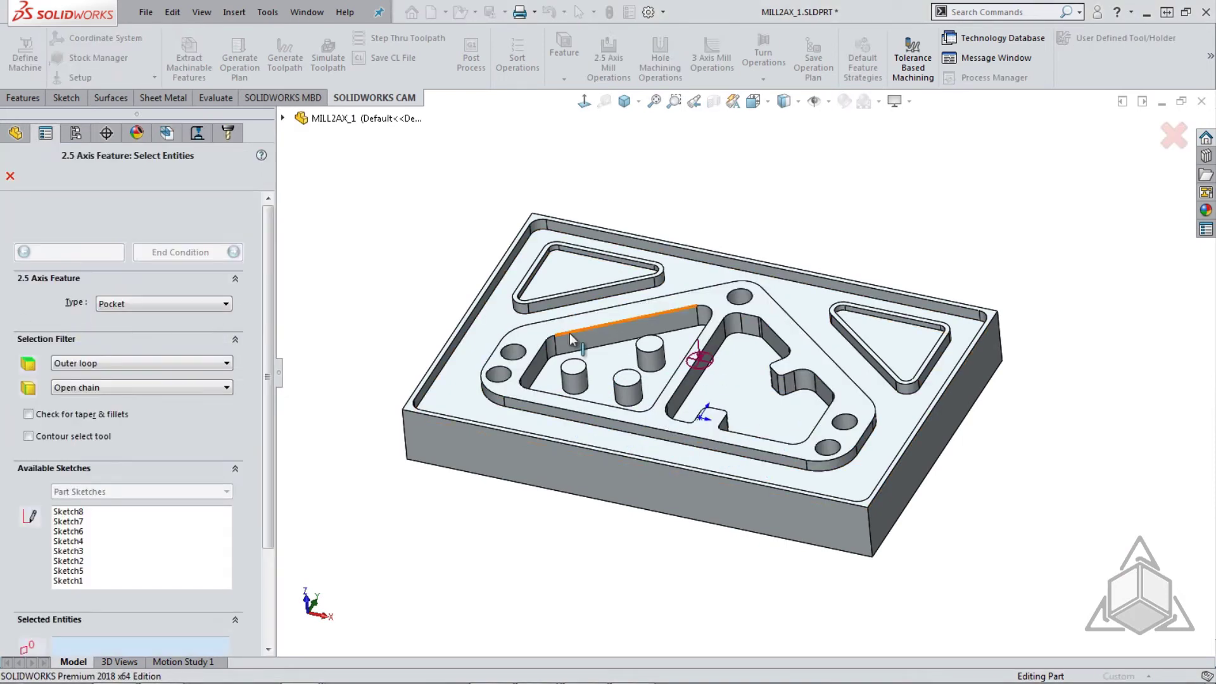
left_click(599, 364)
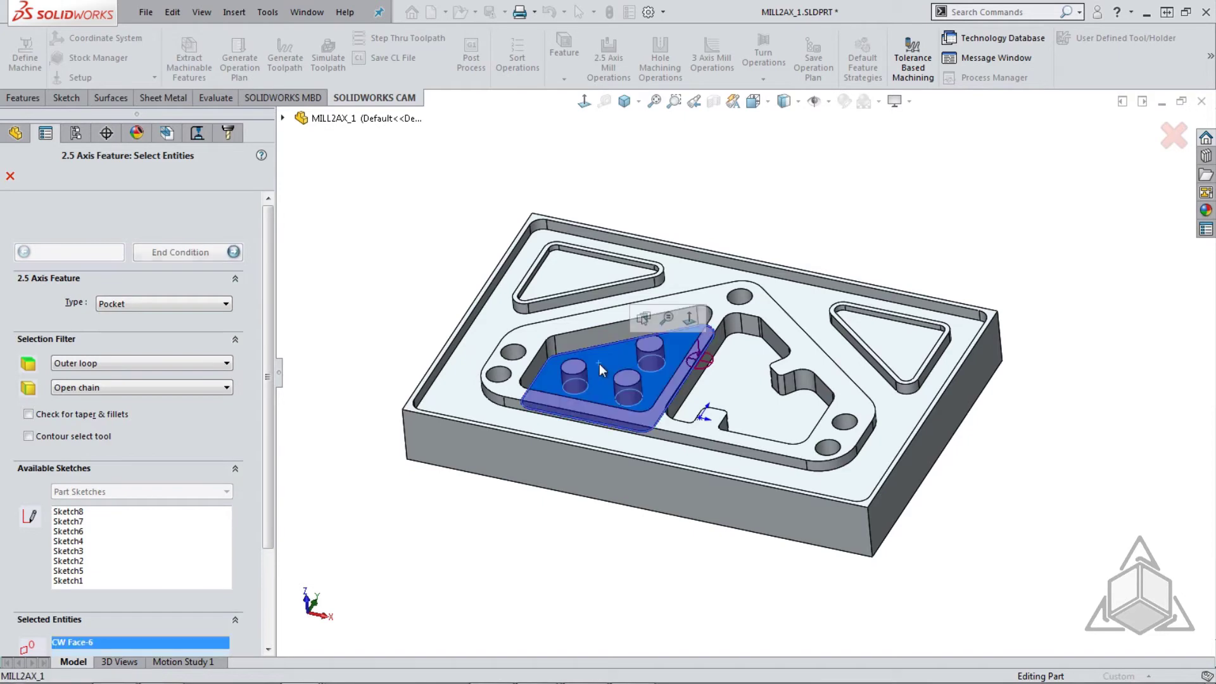
left_click(199, 251)
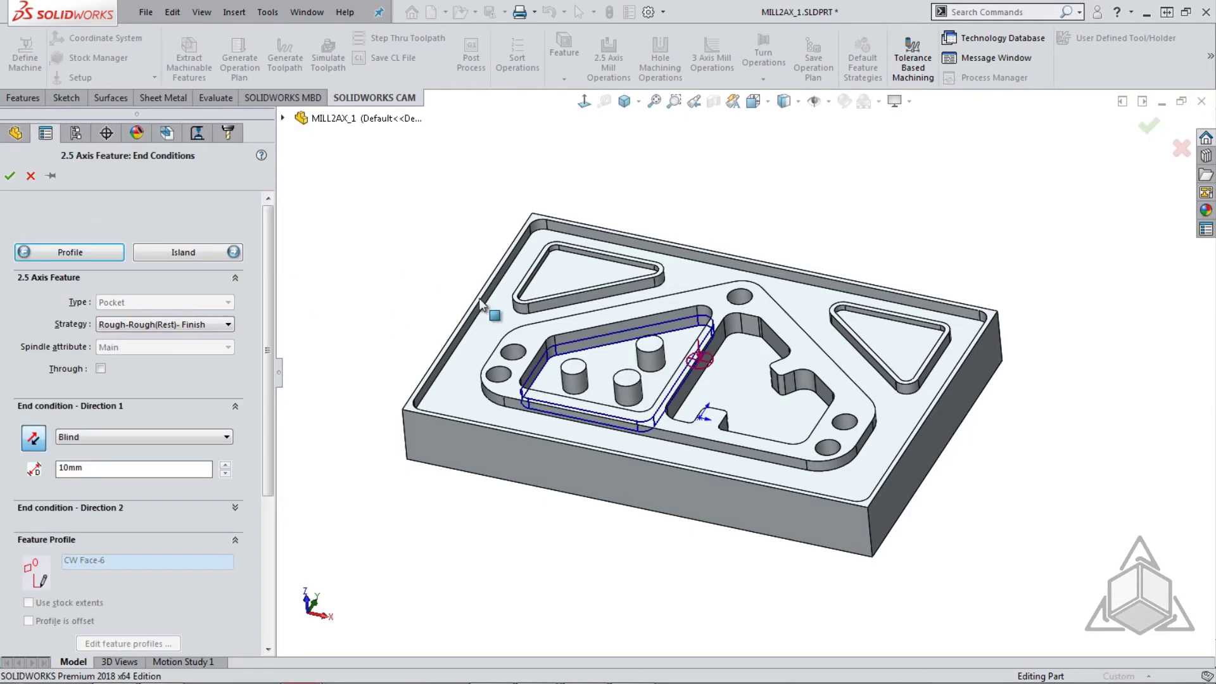
left_click(523, 344)
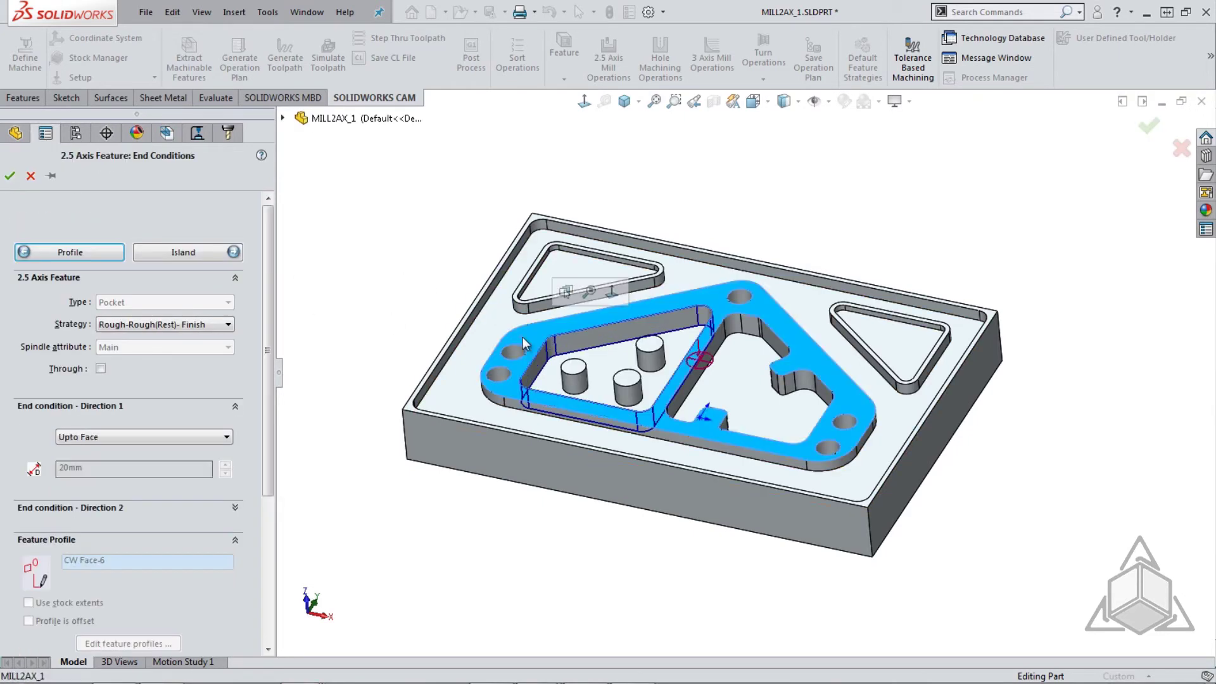
left_click(164, 326)
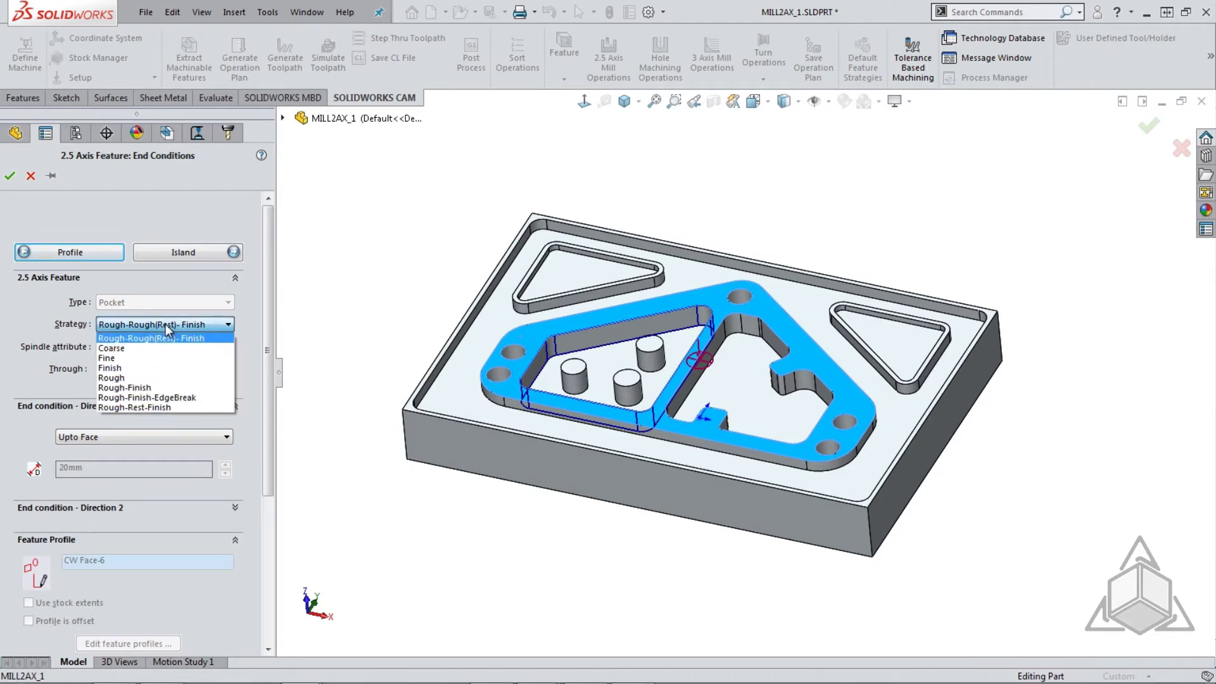
left_click(156, 408)
mouse_move(154, 321)
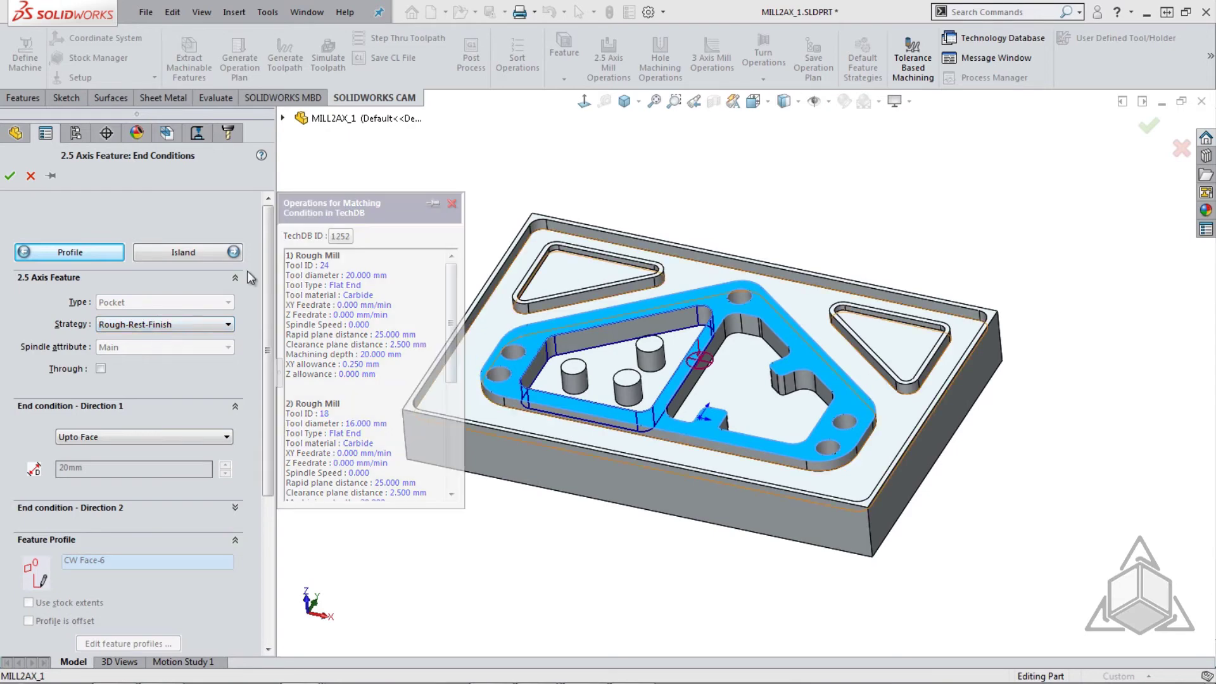
left_click(185, 250)
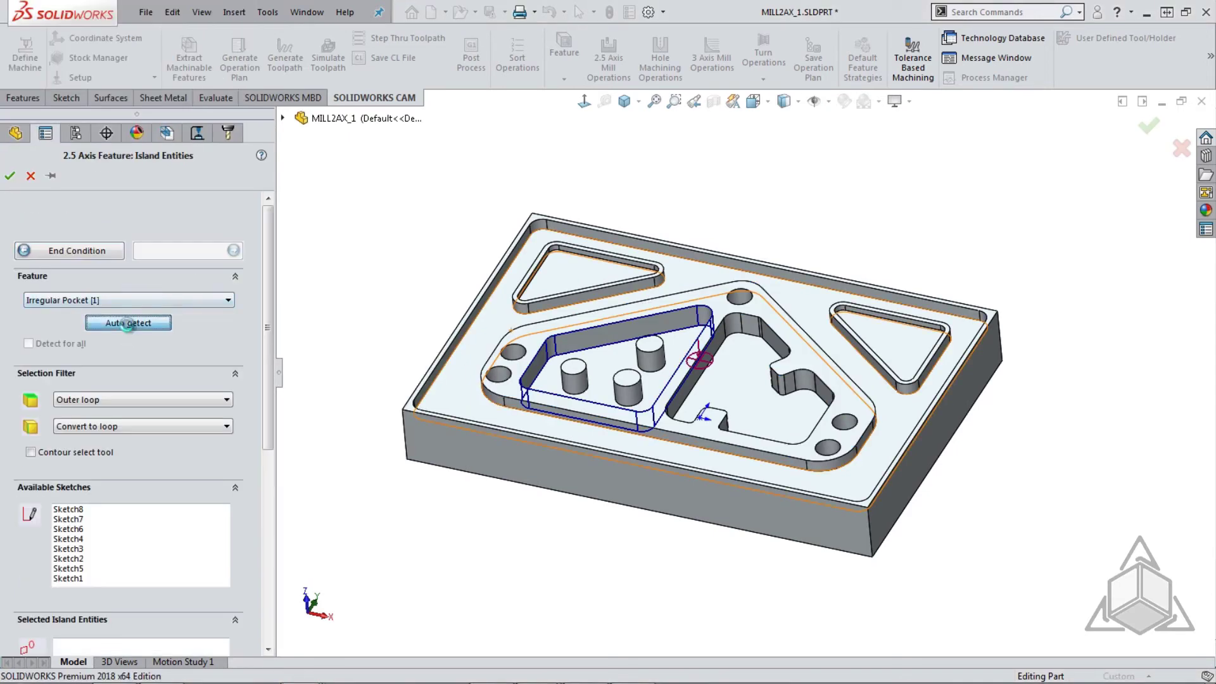
left_click(129, 324)
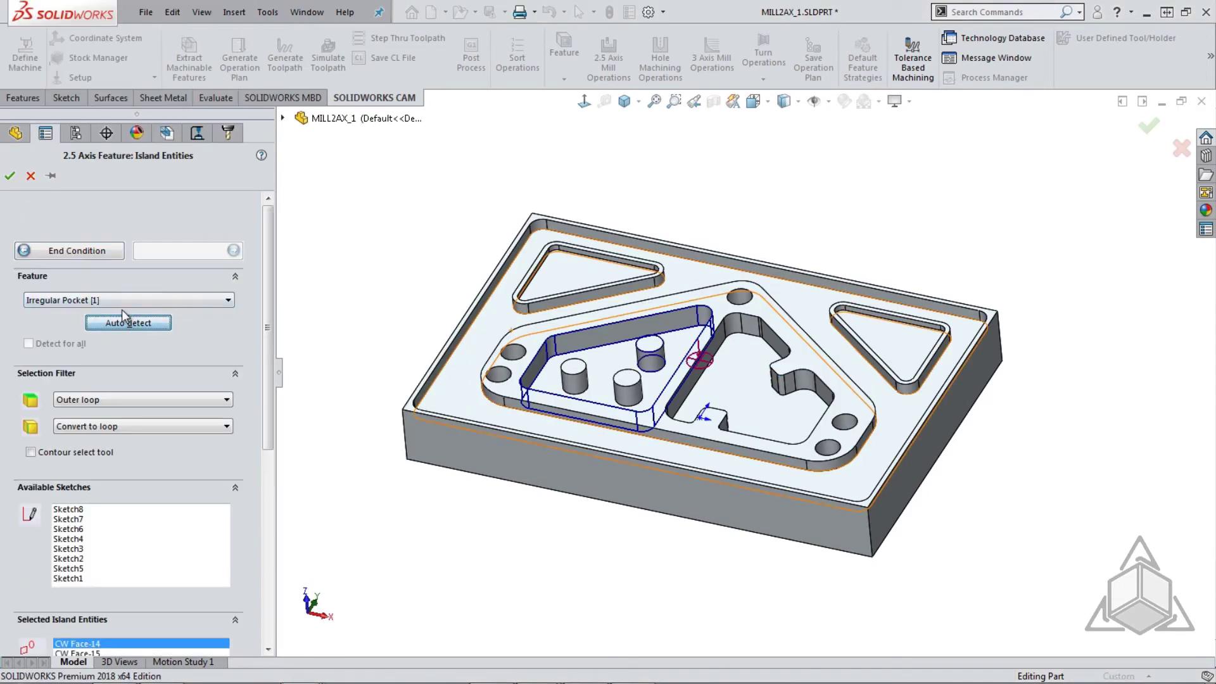
left_click(9, 175)
Generate Irregular Pocket1's operation plan and toolpaths for all Mill Part Setup1 operations.
right_click(66, 232)
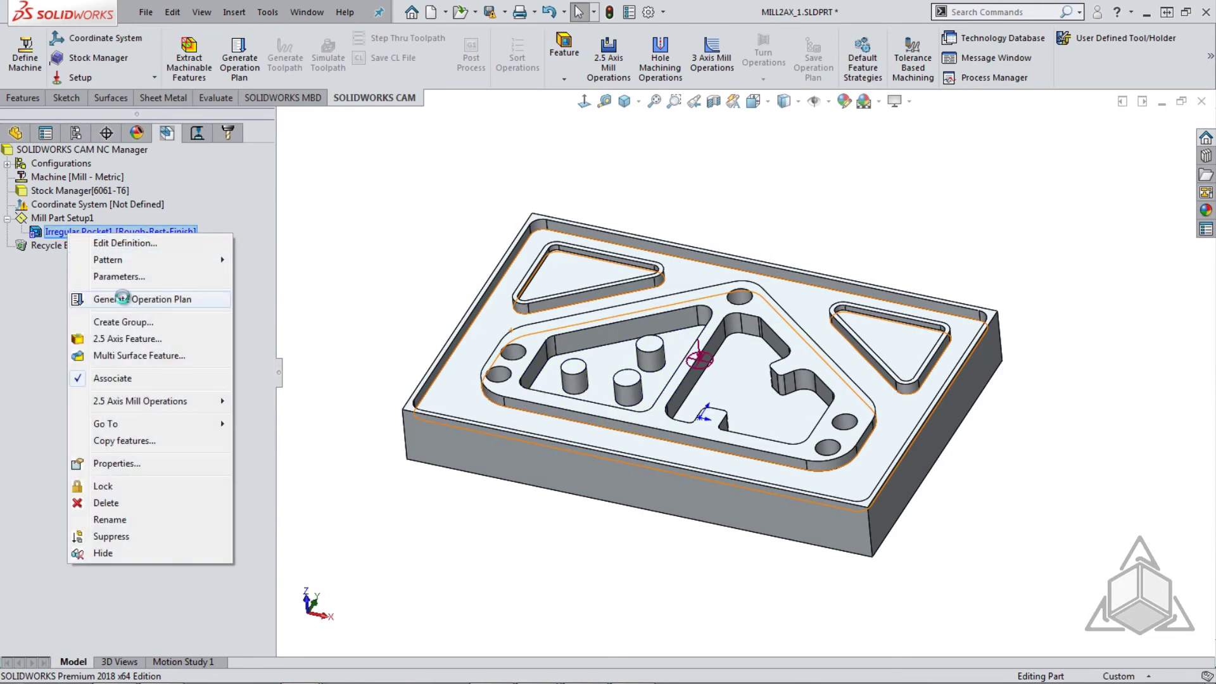
left_click(121, 298)
right_click(104, 219)
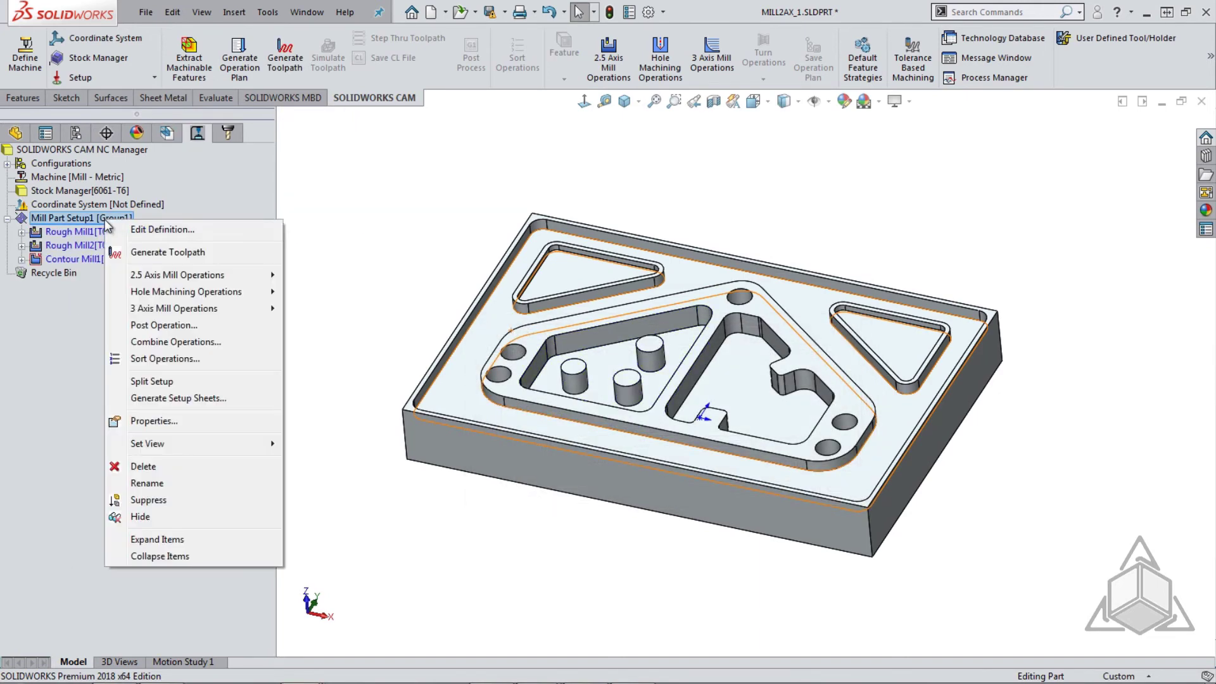
left_click(137, 253)
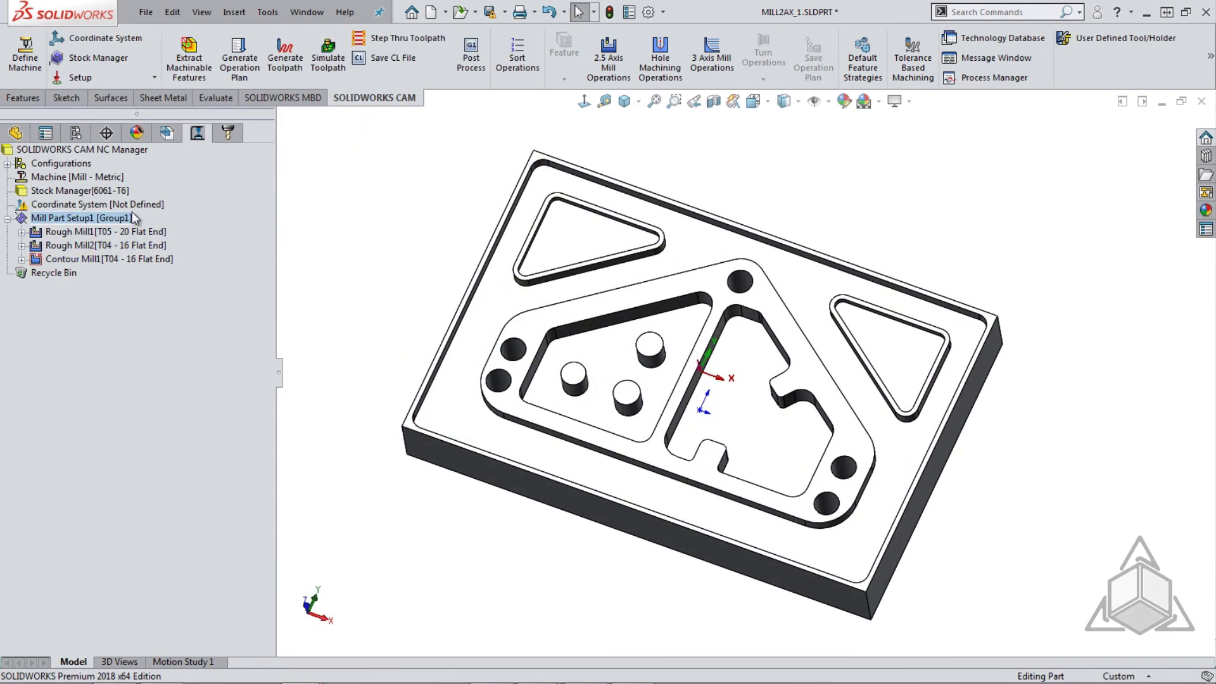
Review the Rough Mill1, Rough Mill2 and Contour Mill1 toolpaths in turn.
left_click(121, 230)
left_click(122, 249)
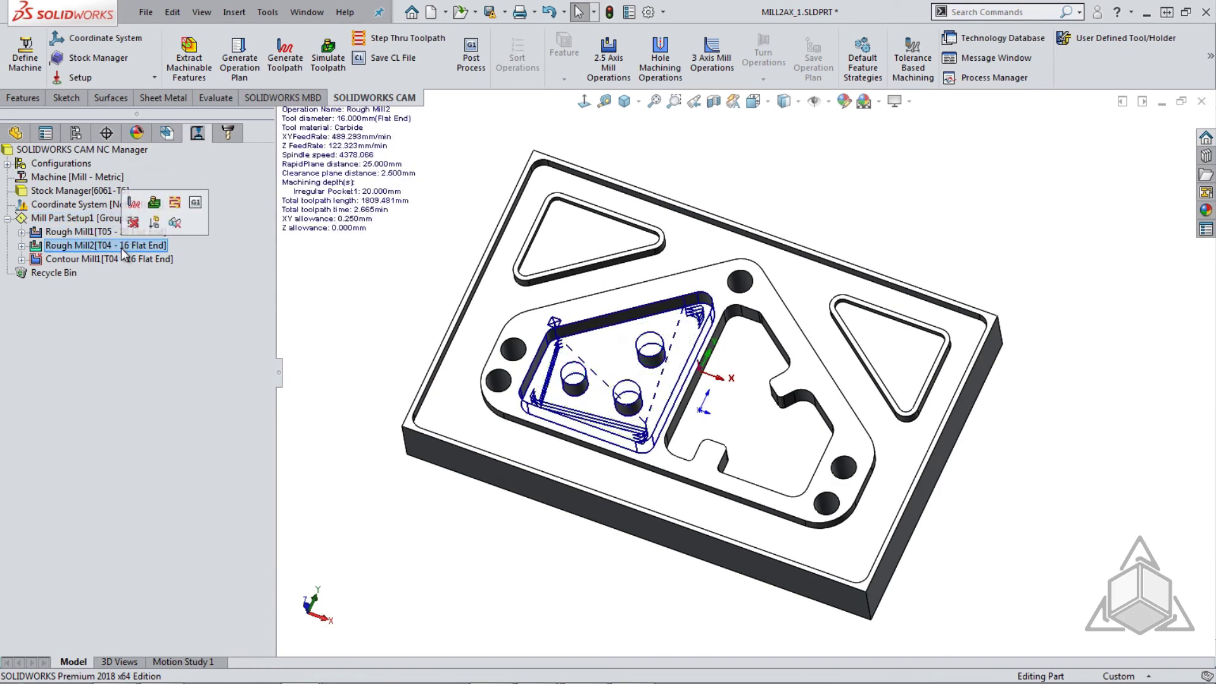
left_click(119, 260)
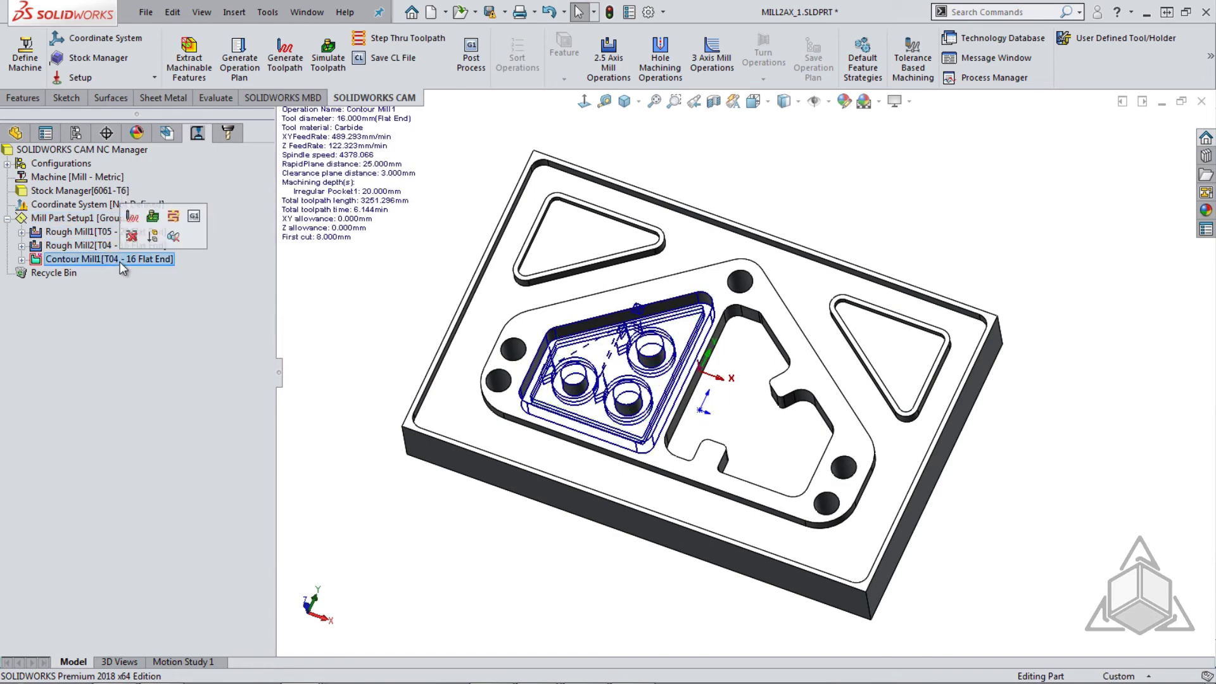
left_click(103, 244)
left_click(97, 231)
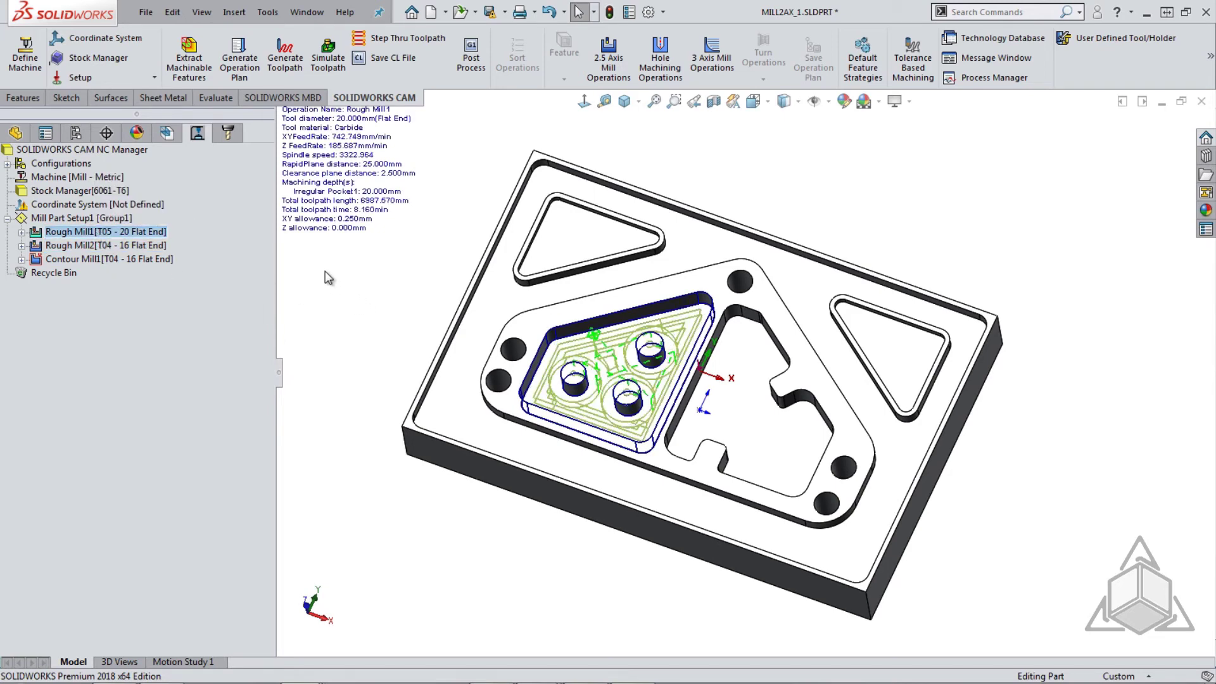
left_click(177, 140)
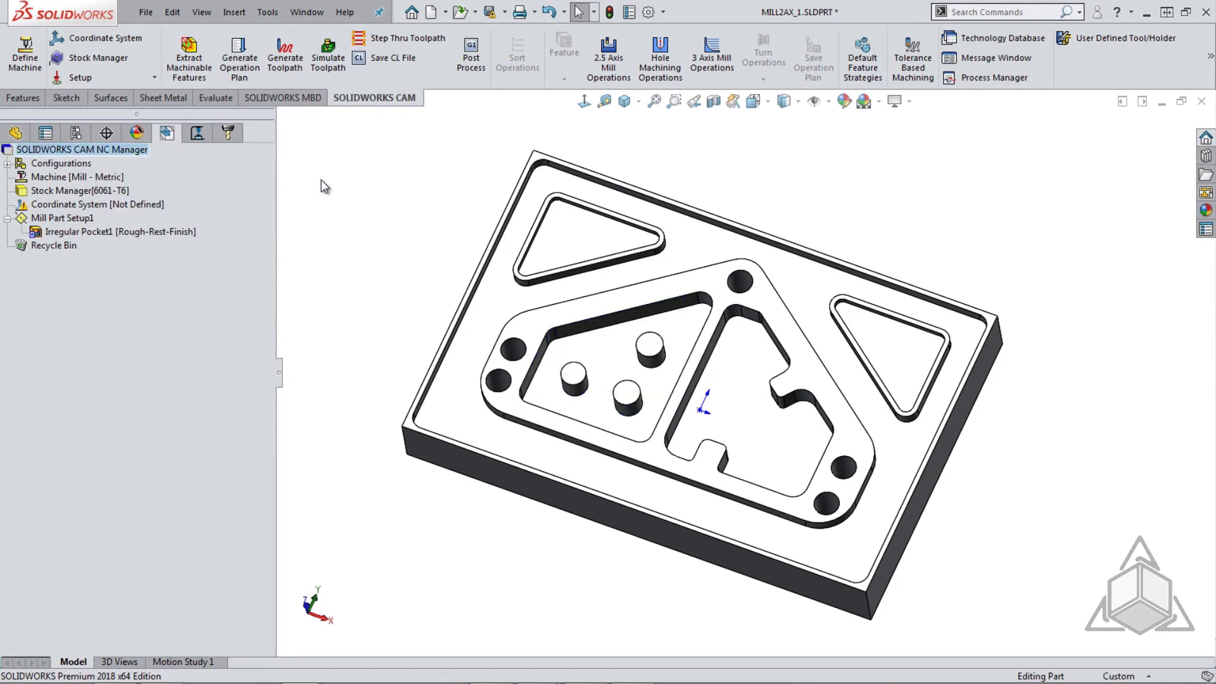